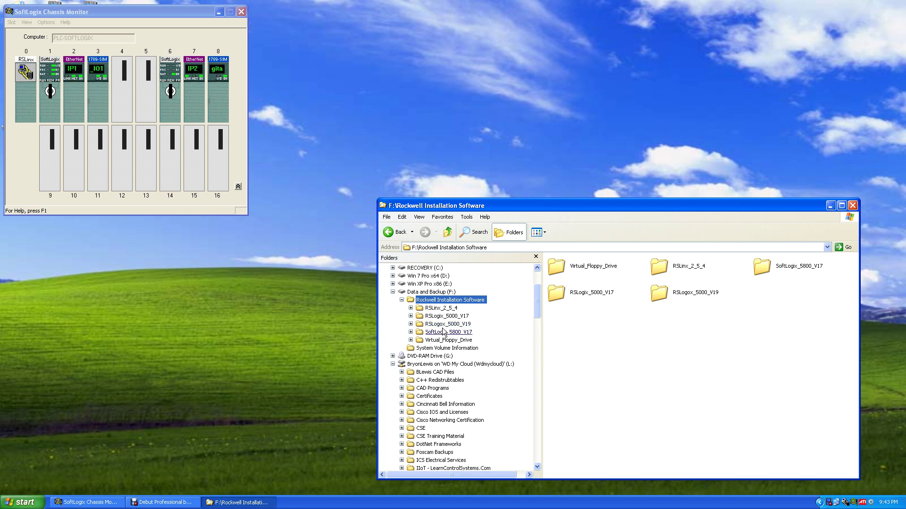
- Launch RSLogix 5000 and let its start page load
{"action": "left_click", "coordinate": [21, 501]}
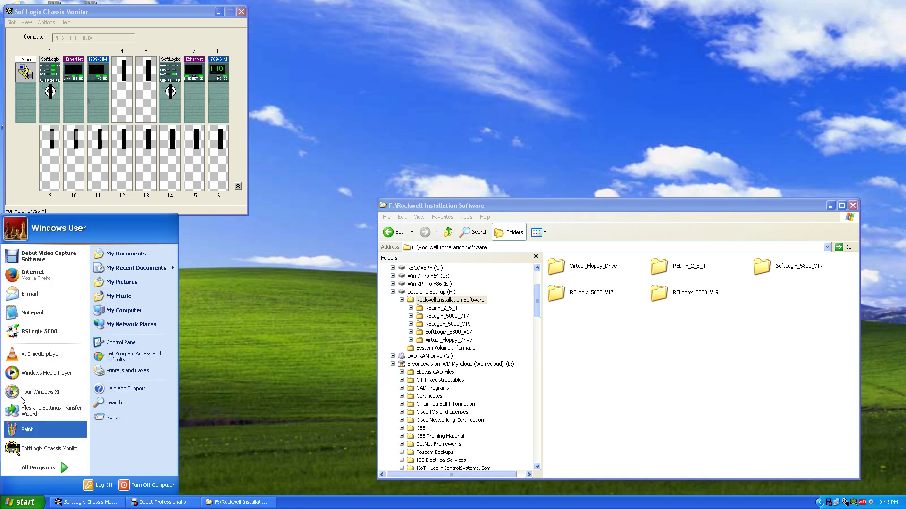
{"action": "left_click", "coordinate": [24, 332]}
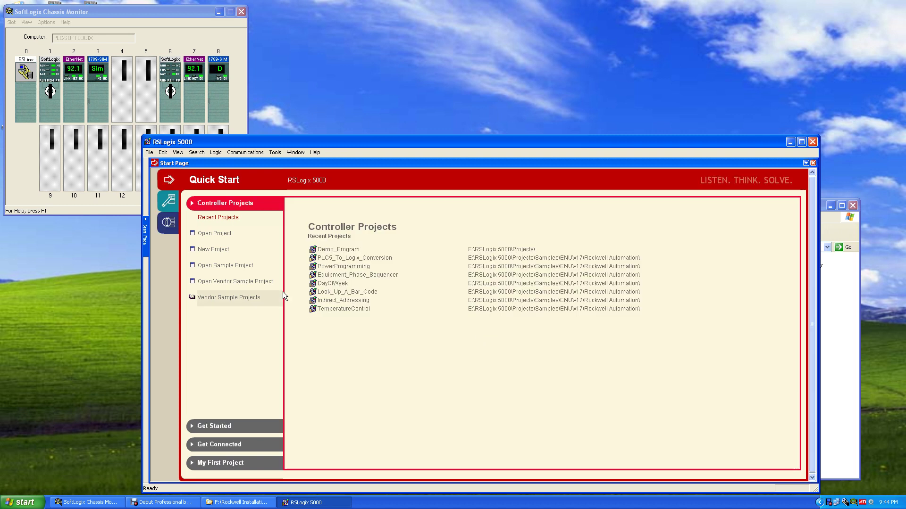
- Shrink the SoftLogix Chassis Monitor by hiding slots 9-16 and switching it to the compact view
{"action": "left_click", "coordinate": [121, 209]}
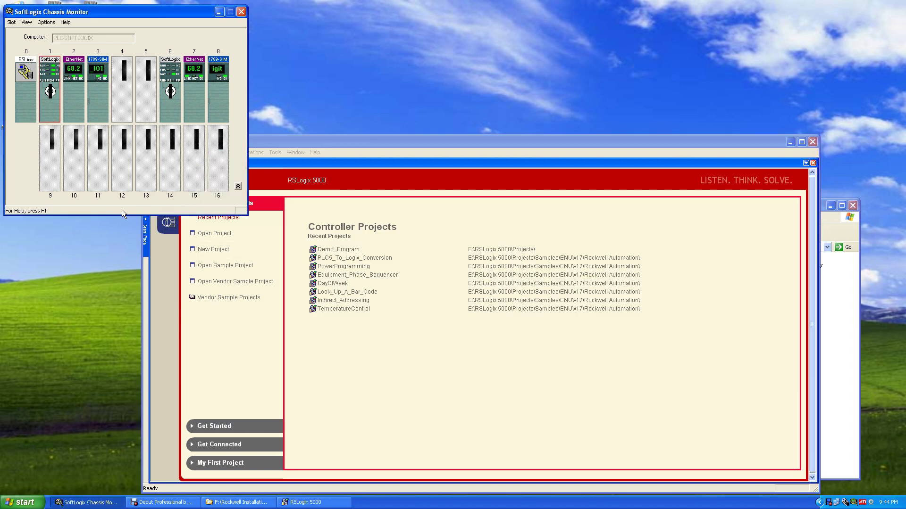
{"action": "left_click", "coordinate": [238, 187]}
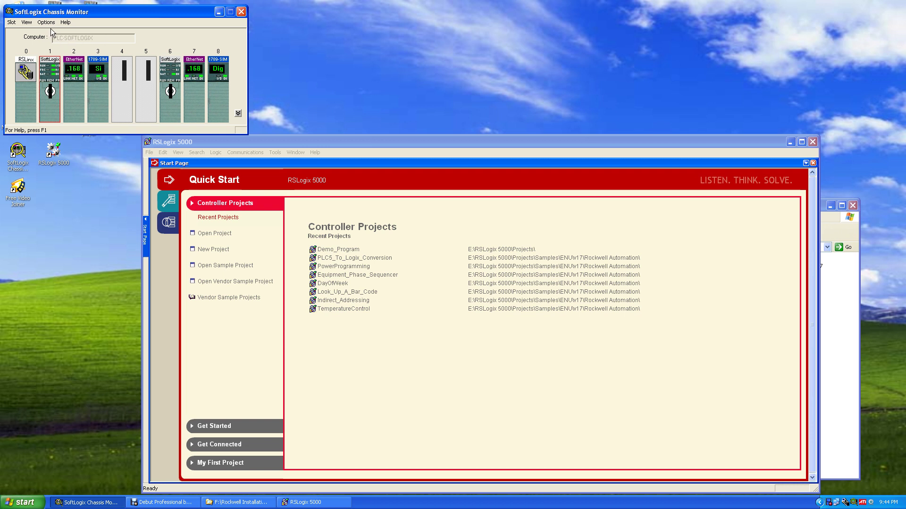
{"action": "left_click", "coordinate": [26, 23]}
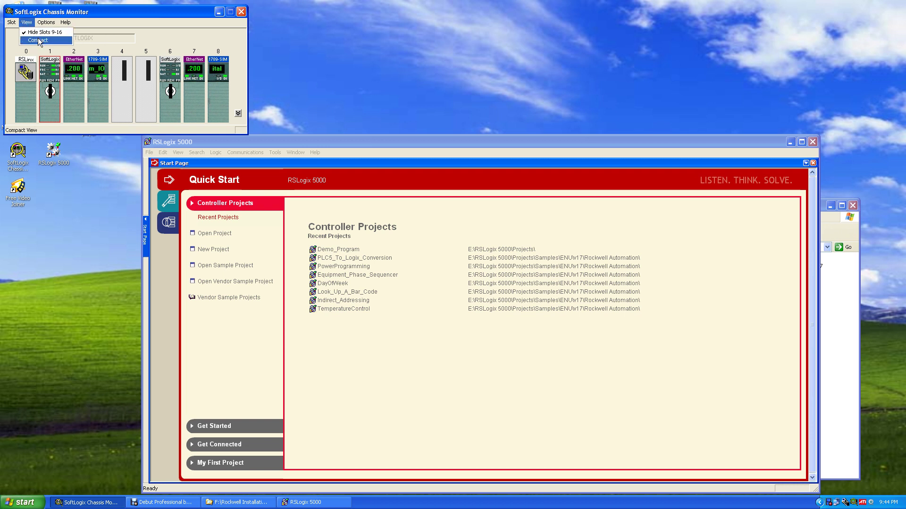
{"action": "left_click", "coordinate": [38, 40]}
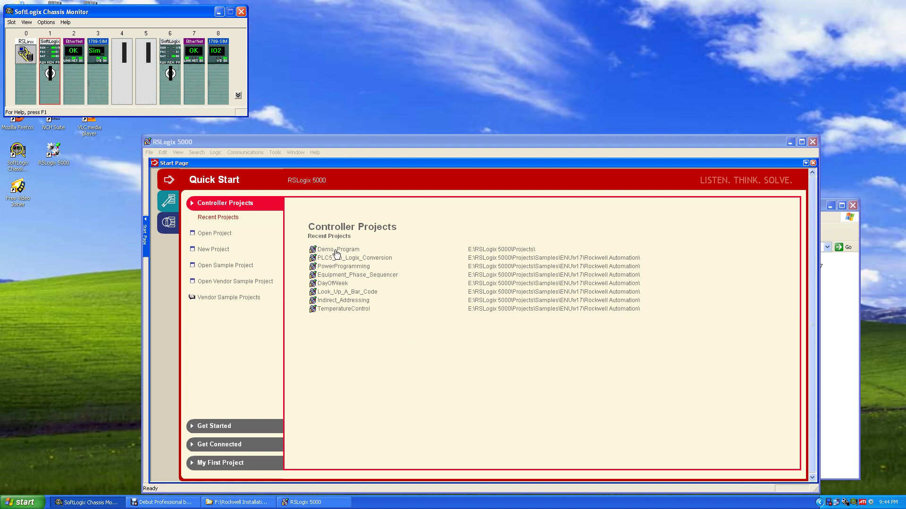
- Examine the controller types offered for a new project in RSLogix 5000, then cancel the new controller and close the program
{"action": "left_click", "coordinate": [220, 250]}
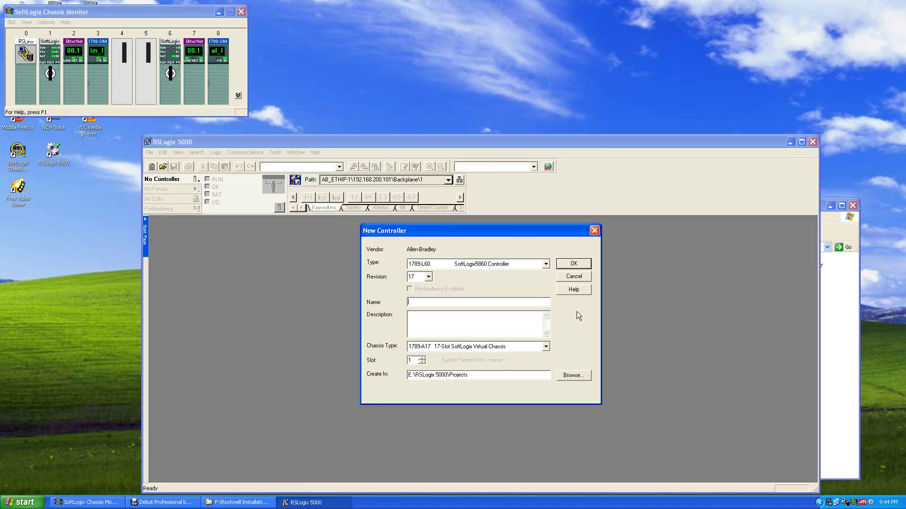
{"action": "left_click", "coordinate": [549, 267]}
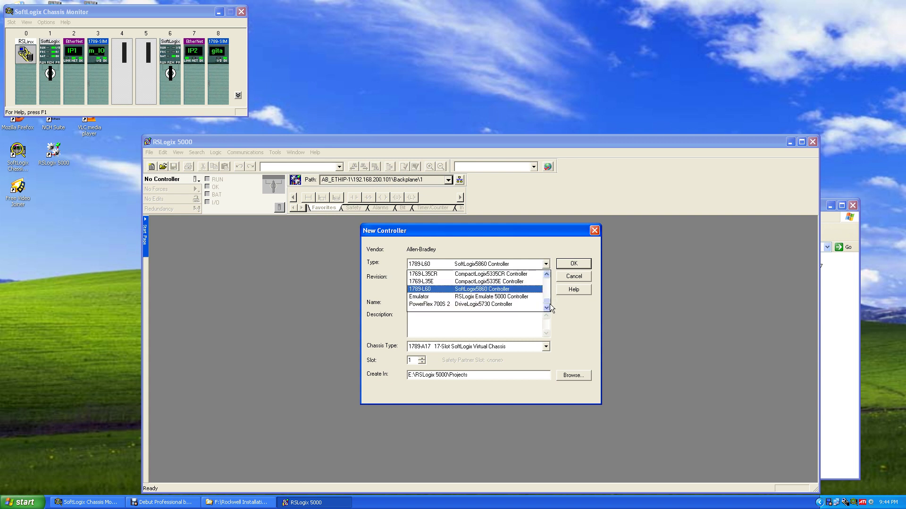
{"action": "left_click", "coordinate": [547, 276]}
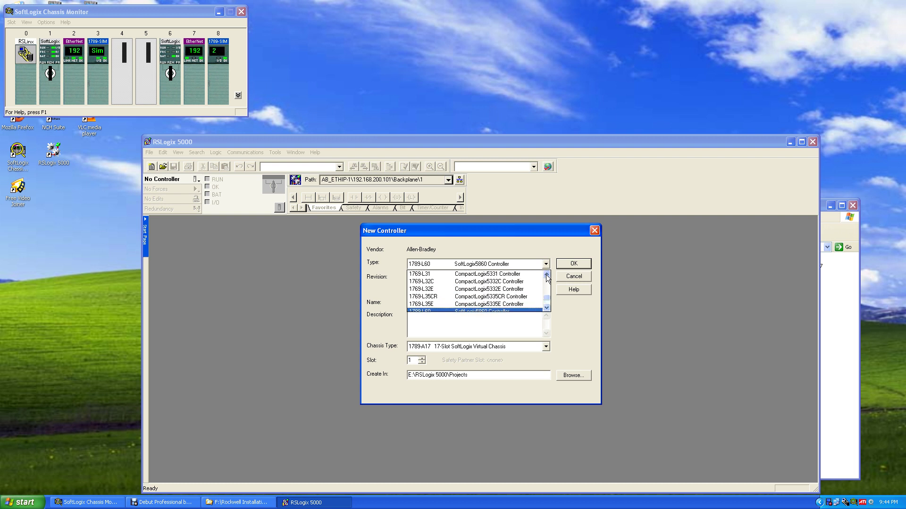
{"action": "left_click", "coordinate": [547, 284]}
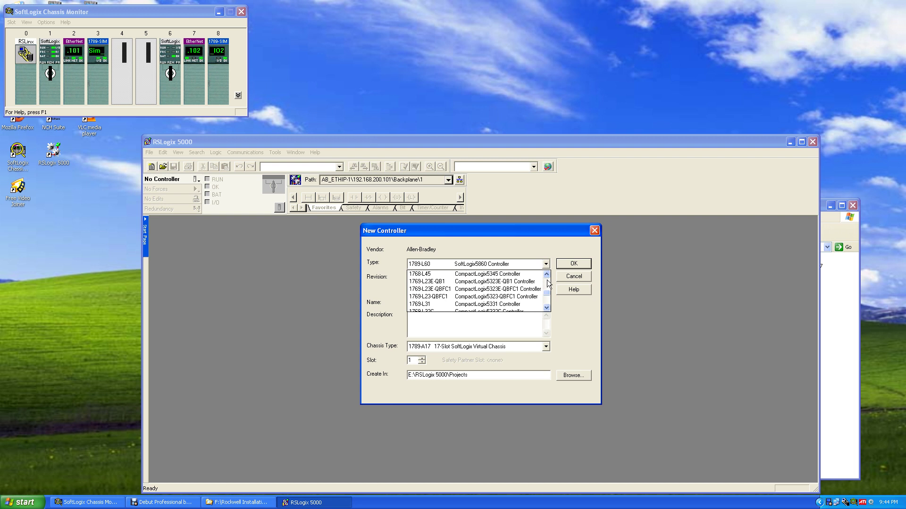
{"action": "left_click", "coordinate": [548, 284]}
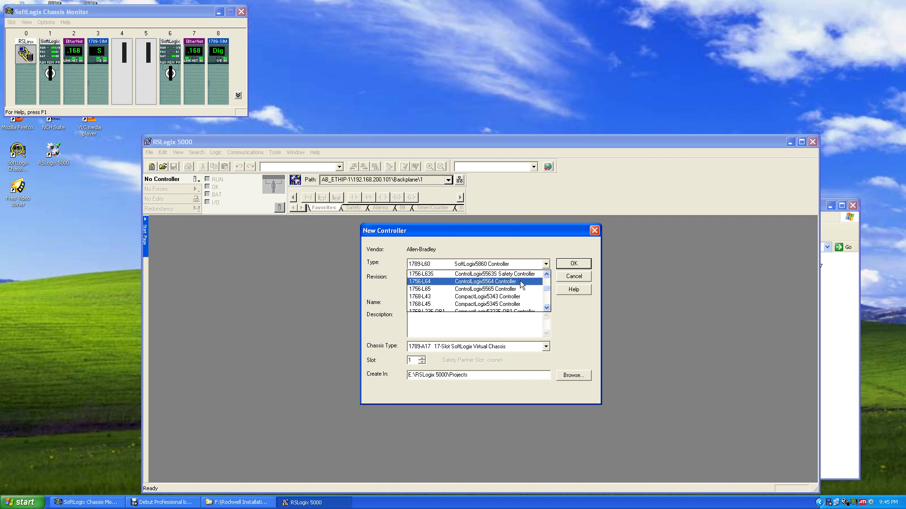
{"action": "left_click_drag", "start_coordinate": [546, 289], "coordinate": [547, 283]}
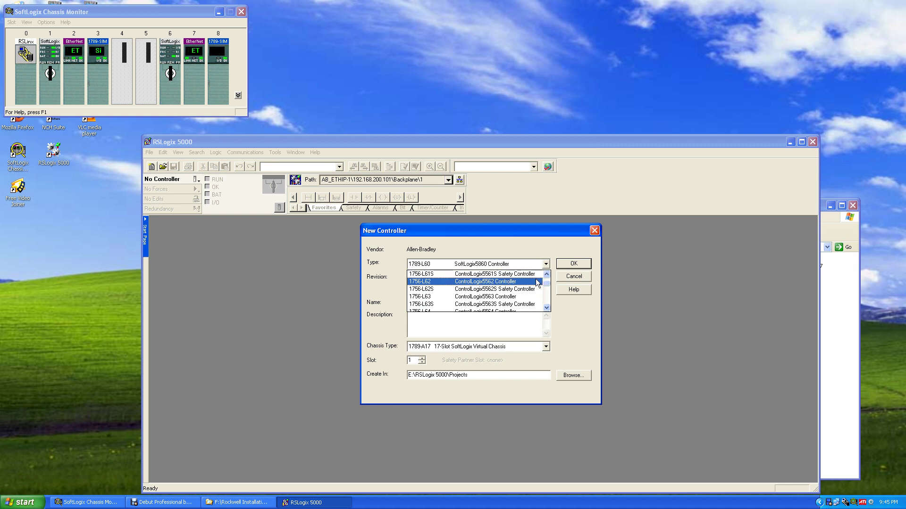
{"action": "scroll", "coordinate": [547, 282], "scroll_direction": "up", "scroll_amount": 1}
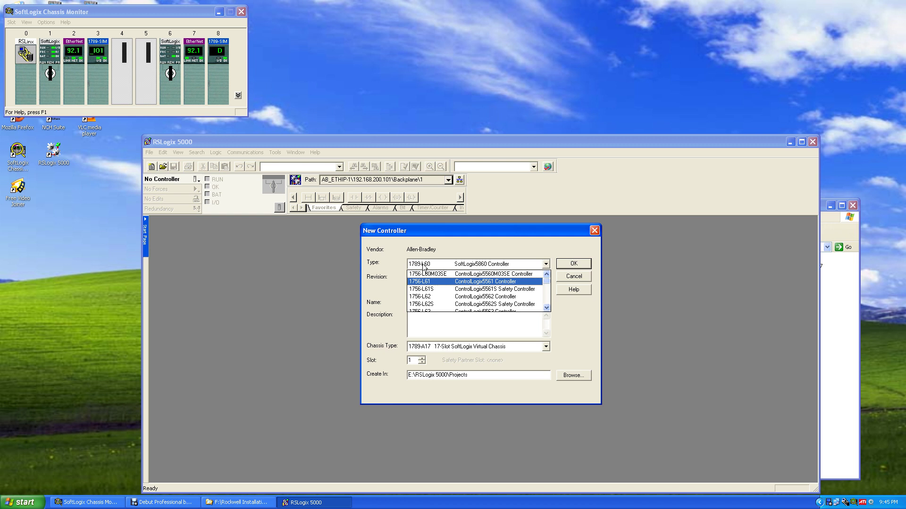
{"action": "scroll", "coordinate": [430, 278], "scroll_direction": "down", "scroll_amount": 3}
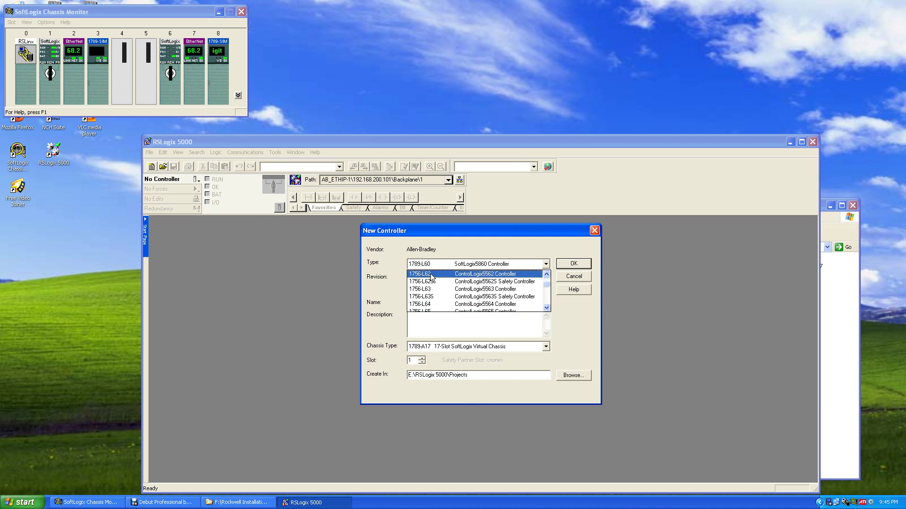
{"action": "scroll", "coordinate": [544, 280], "scroll_direction": "up", "scroll_amount": 3}
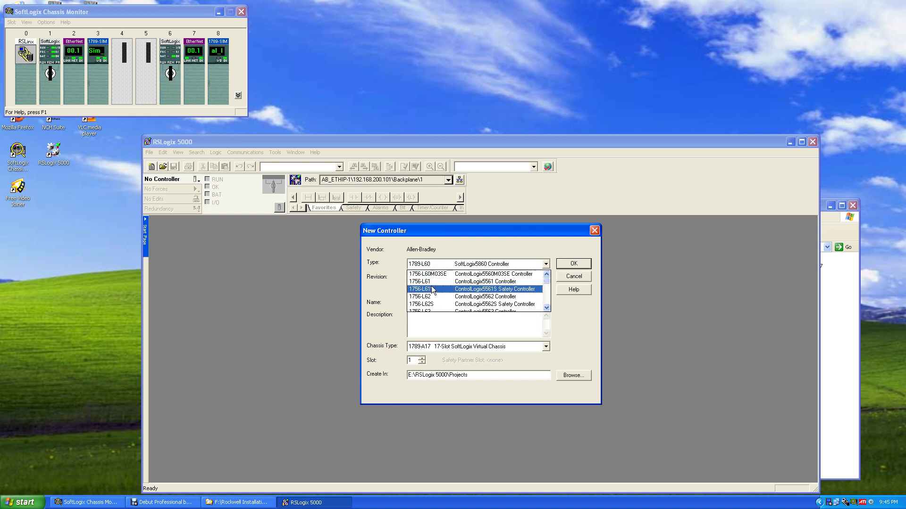
{"action": "scroll", "coordinate": [432, 290], "scroll_direction": "down", "scroll_amount": 8}
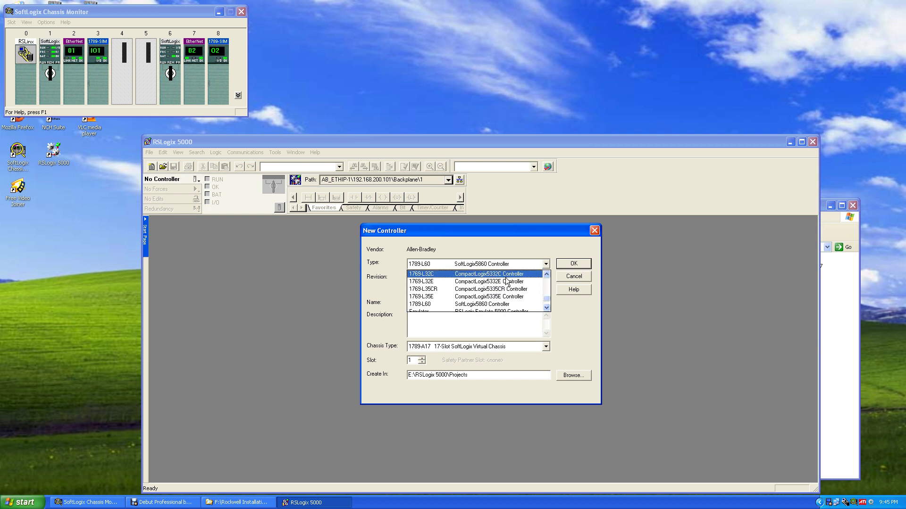
{"action": "left_click", "coordinate": [547, 284]}
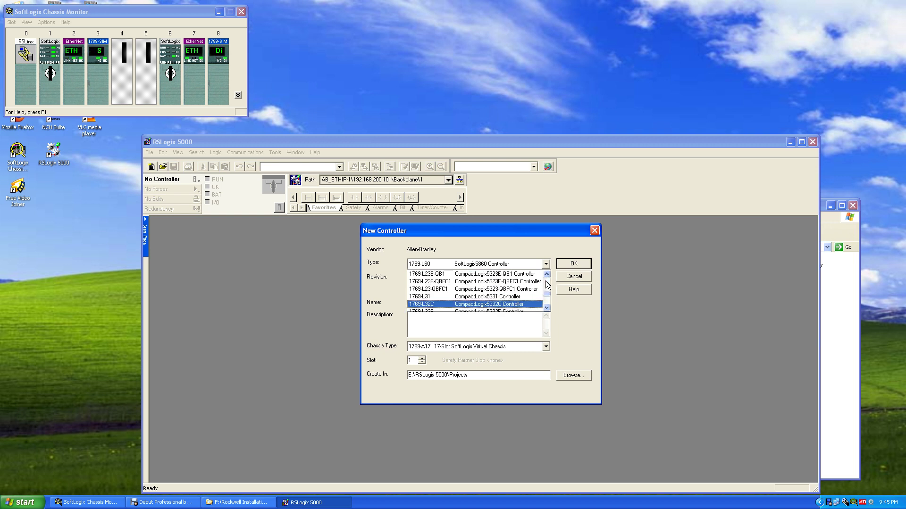
{"action": "left_click", "coordinate": [547, 284]}
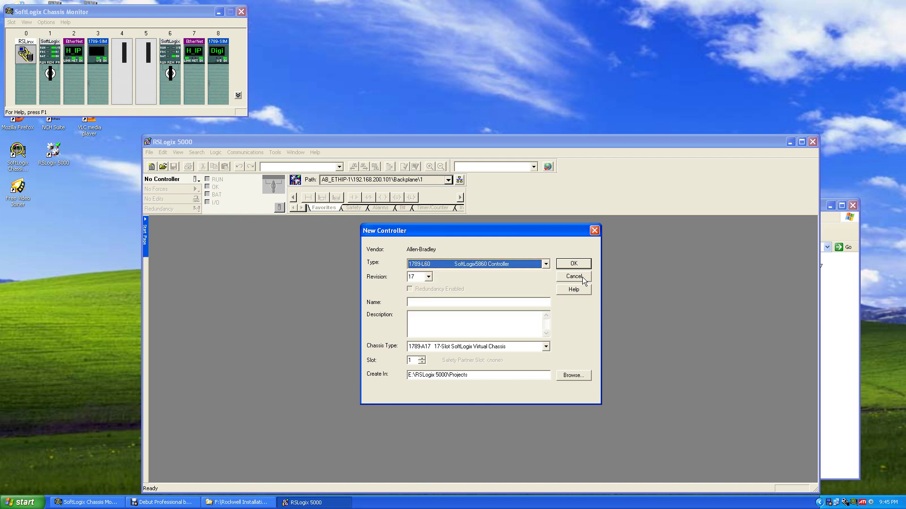
{"action": "left_click", "coordinate": [574, 277]}
{"action": "left_click", "coordinate": [813, 142]}
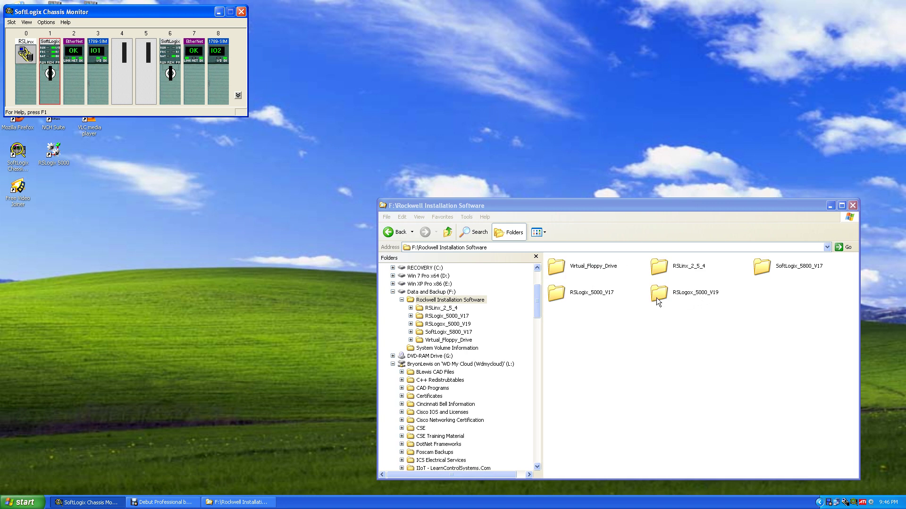
- Correct the misspelled V19 installation folder's name to RSLogix_5000_V19
{"action": "right_click", "coordinate": [685, 295]}
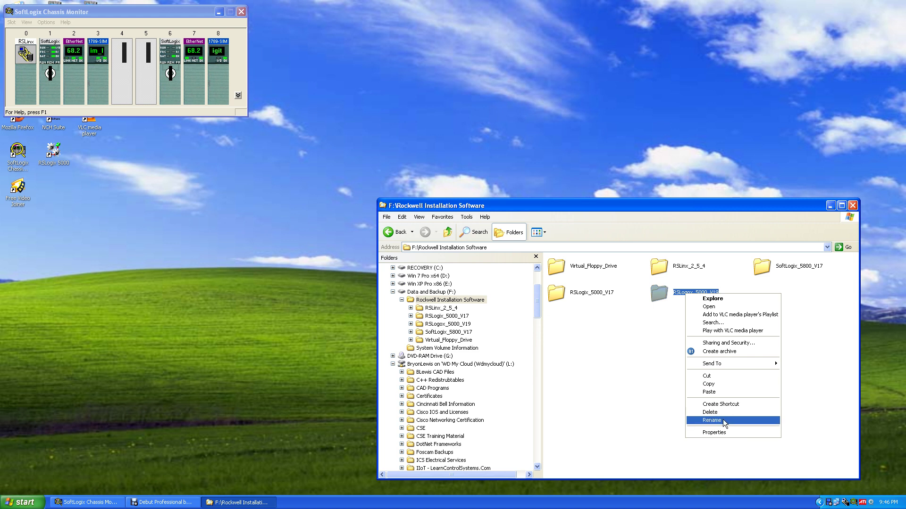
{"action": "left_click", "coordinate": [723, 420]}
{"action": "left_click", "coordinate": [688, 295]}
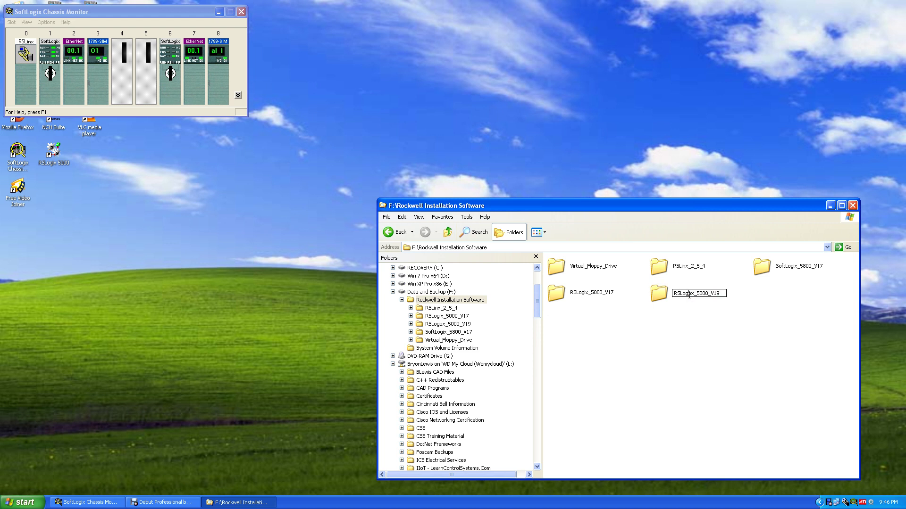
{"action": "key", "text": "BackSpace"}
{"action": "type", "text": "i"}
{"action": "left_click", "coordinate": [694, 316]}
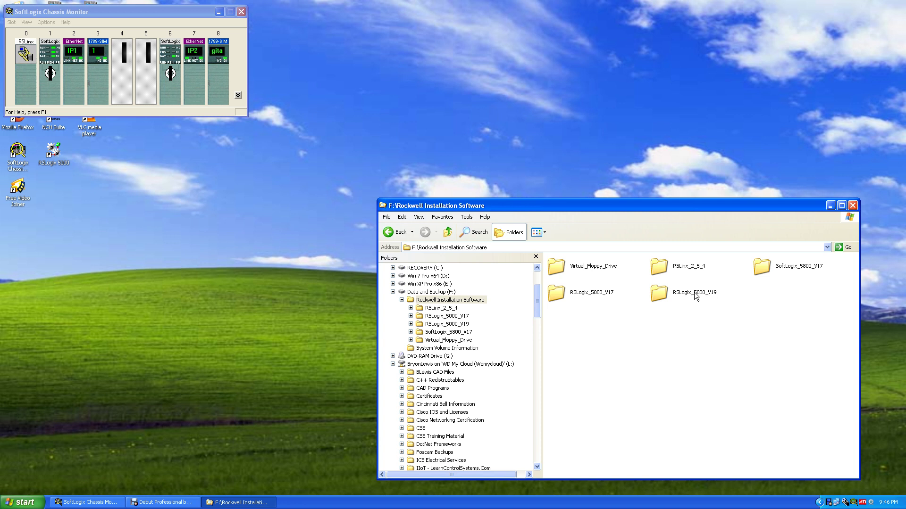
- Run Setup.exe from the RSLogix_5000_V19 folder in English (United States), with RSLogix 5000 and Firmware Kits as the products to install
{"action": "double_click", "coordinate": [692, 293]}
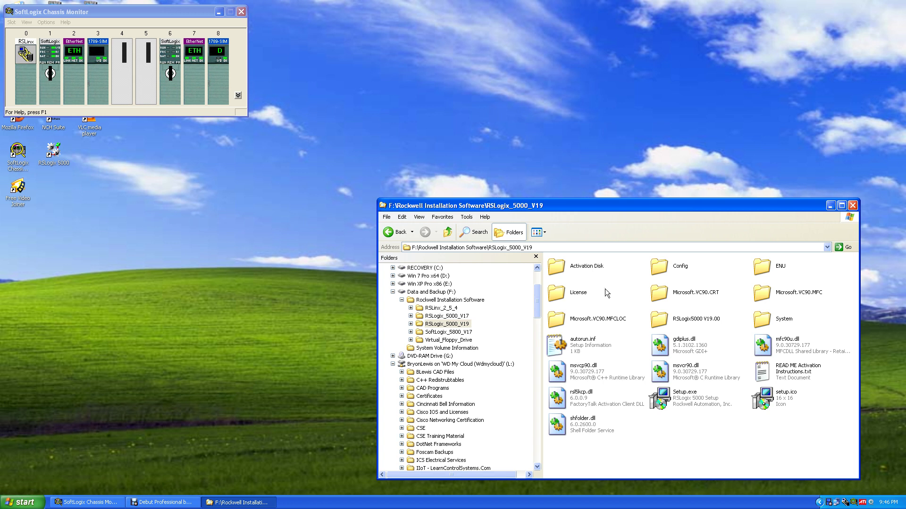
{"action": "double_click", "coordinate": [667, 400]}
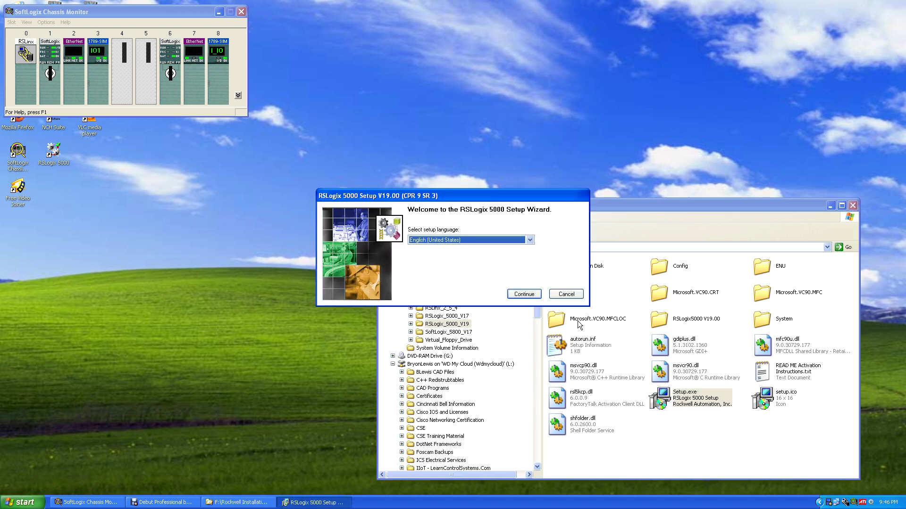
{"action": "left_click", "coordinate": [528, 297]}
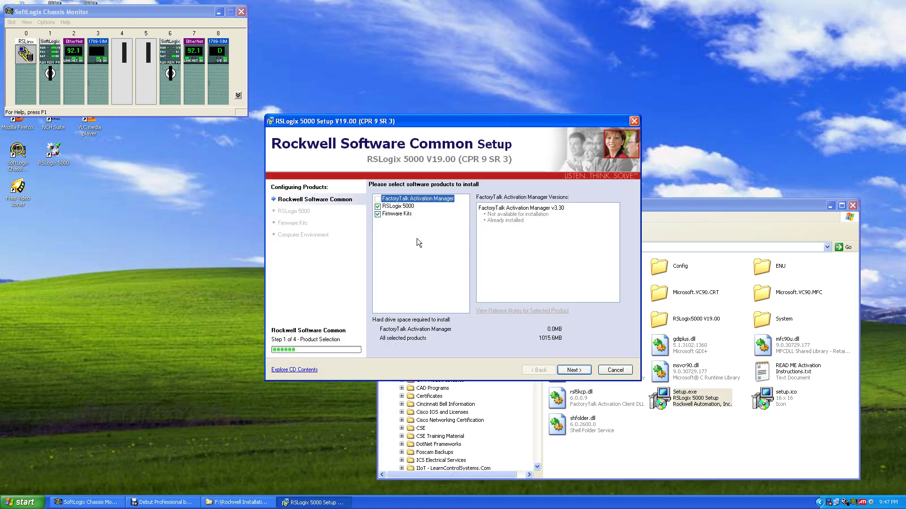
{"action": "left_click", "coordinate": [573, 370]}
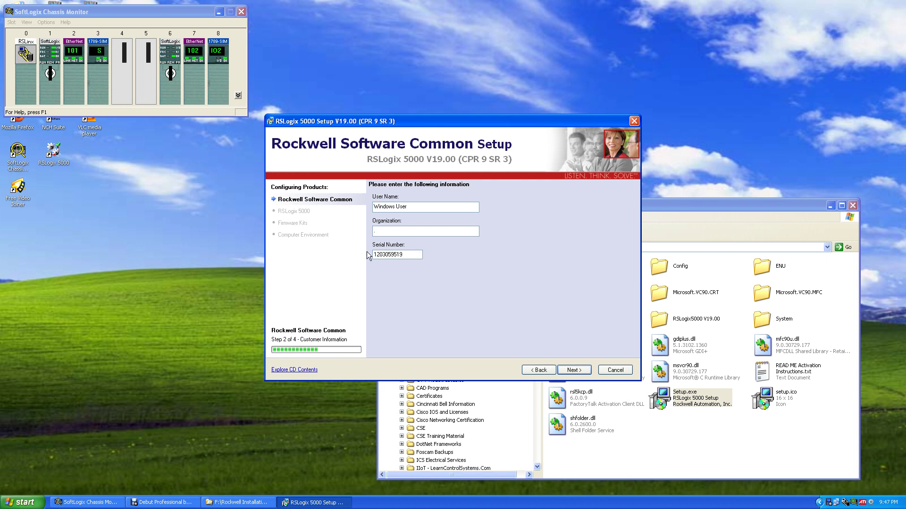
- Keep the prefilled customer information, accept the license agreement and use E:\Program Files\Rockwell Software as the install location
{"action": "left_click", "coordinate": [573, 371]}
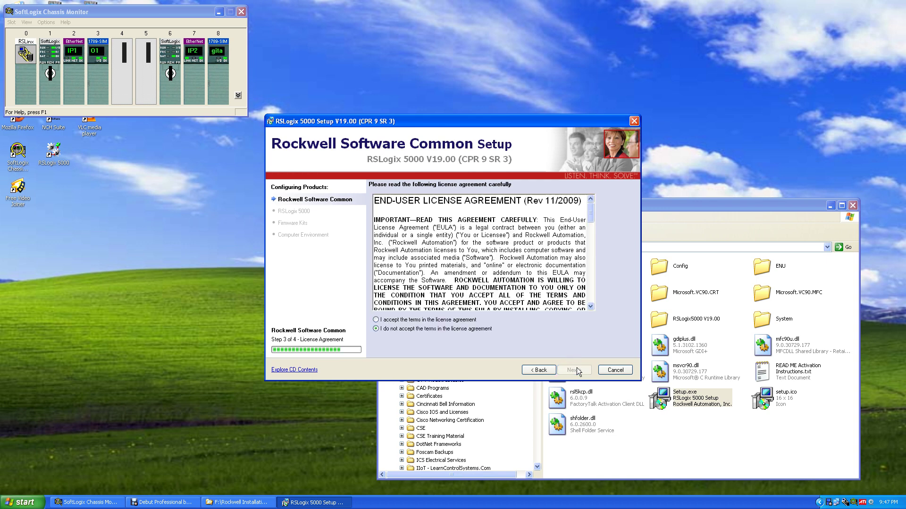
{"action": "left_click", "coordinate": [405, 321]}
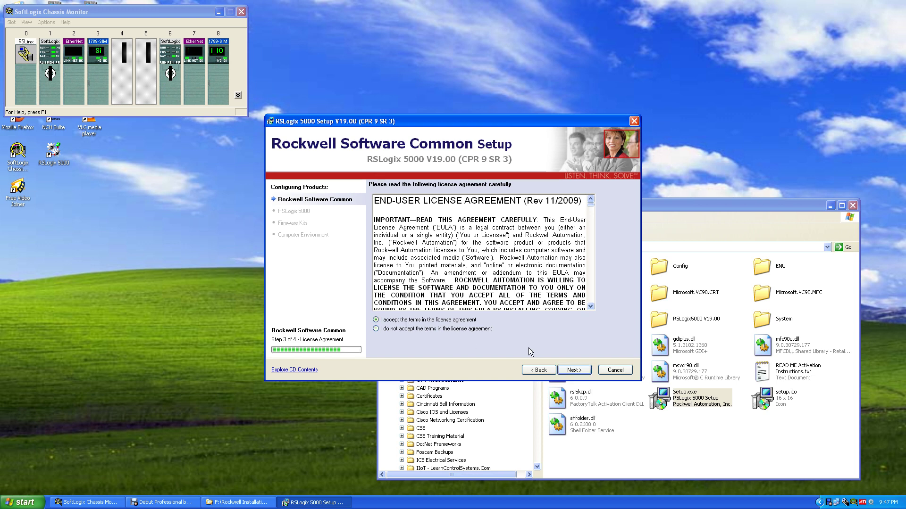
{"action": "left_click", "coordinate": [572, 370]}
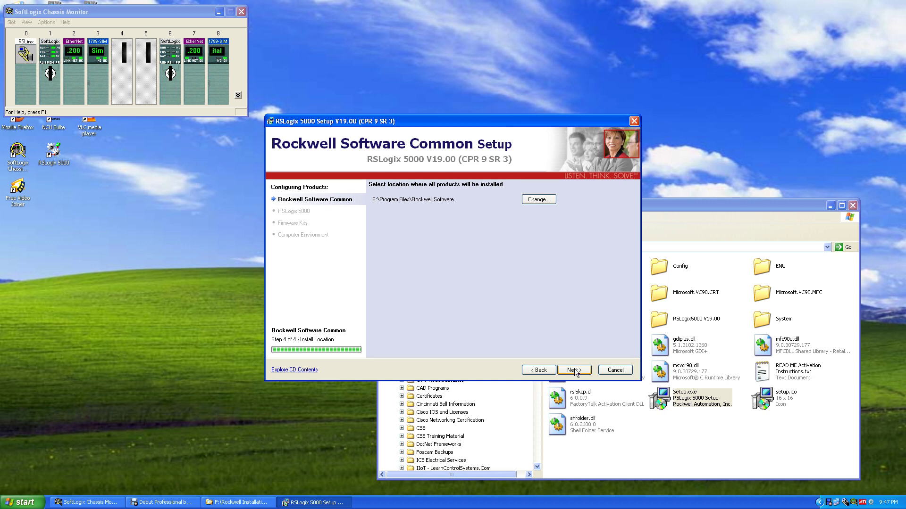
{"action": "left_click", "coordinate": [573, 369]}
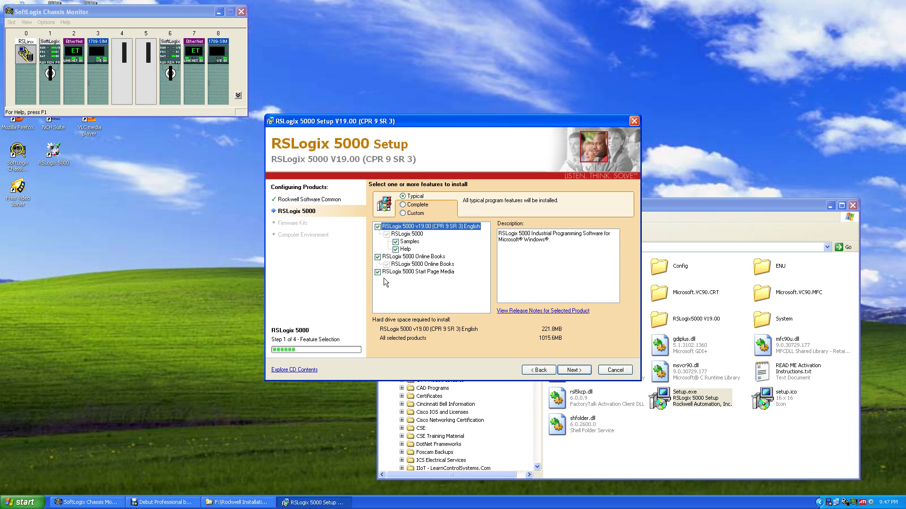
- Choose the typical features plus all available optional tools and files, and add the Translate PLC-5 SLC 2.0 Tool to the RSLogix 5000 Tools menu
{"action": "left_click", "coordinate": [571, 371]}
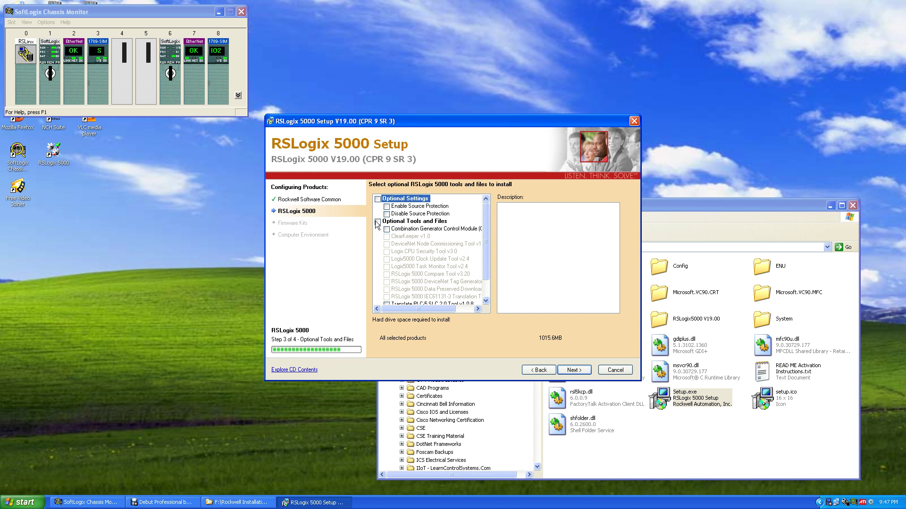
{"action": "left_click", "coordinate": [377, 222]}
{"action": "left_click", "coordinate": [434, 229]}
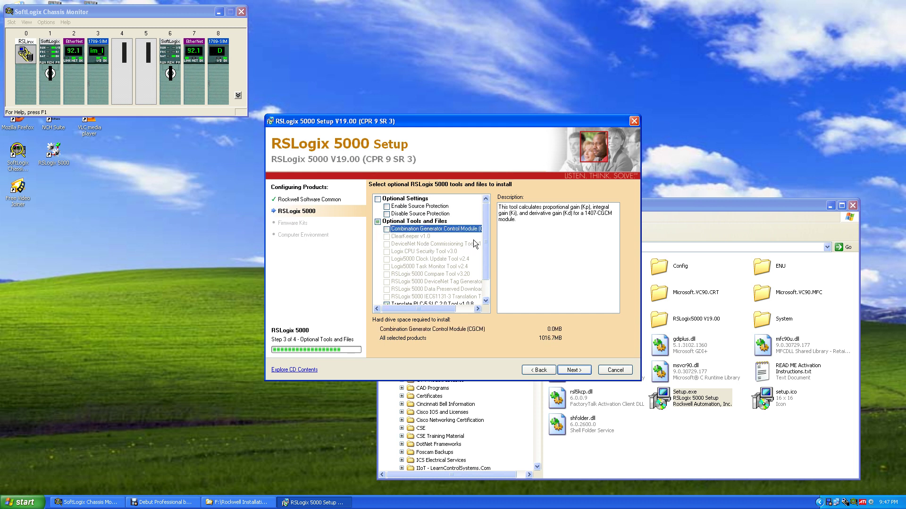
{"action": "scroll", "coordinate": [485, 251], "scroll_direction": "down", "scroll_amount": 2}
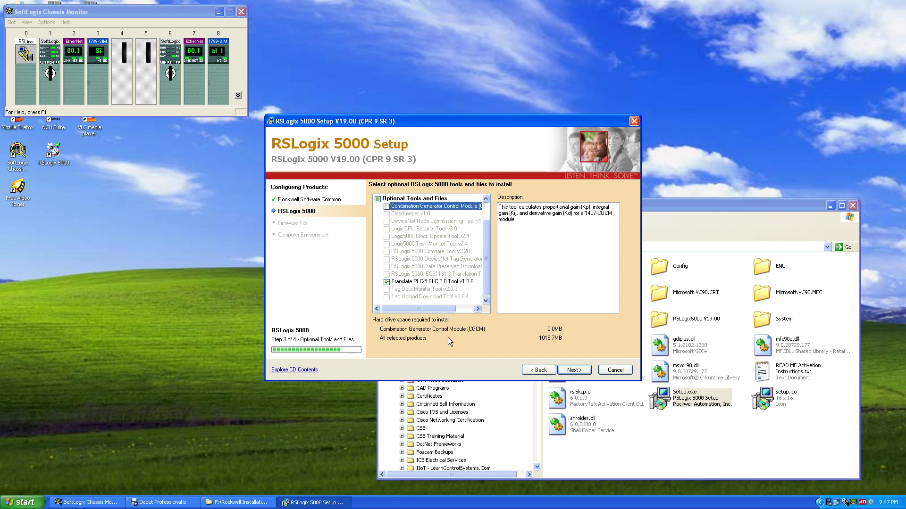
{"action": "left_click", "coordinate": [572, 372]}
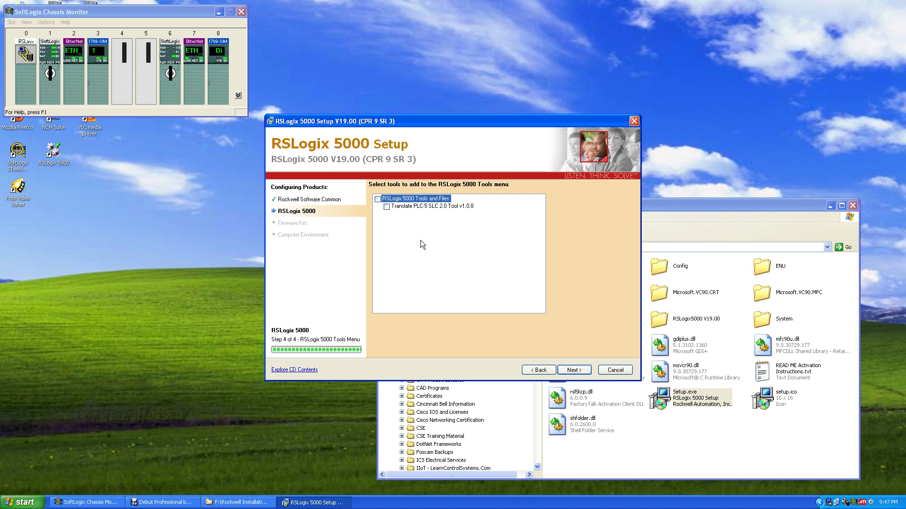
{"action": "left_click", "coordinate": [377, 199]}
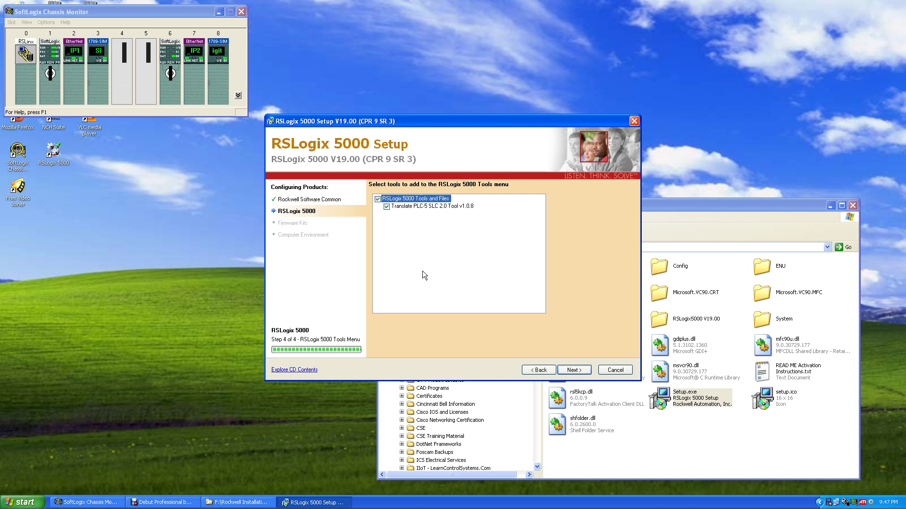
- Accept the tools selection, keep the typical V19 Controller/Motion Firmware Kit feature and start the installation
{"action": "left_click", "coordinate": [572, 372]}
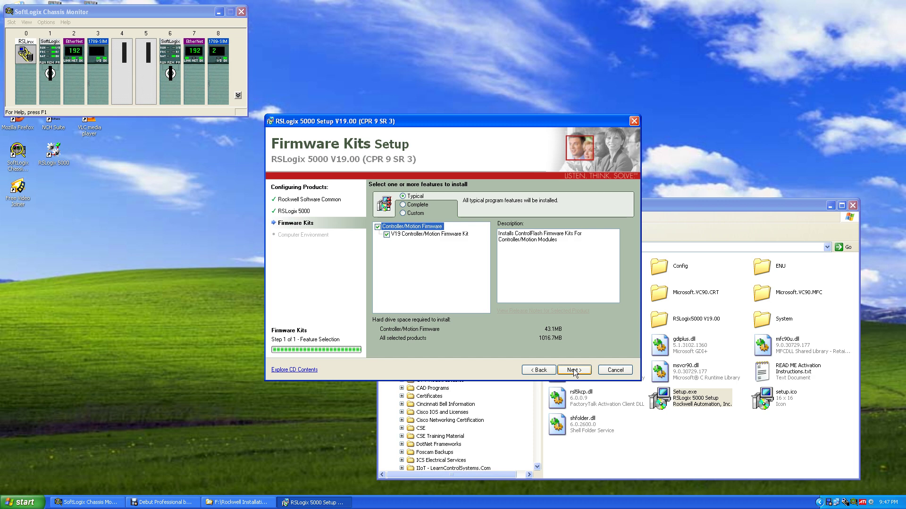
{"action": "left_click", "coordinate": [575, 371]}
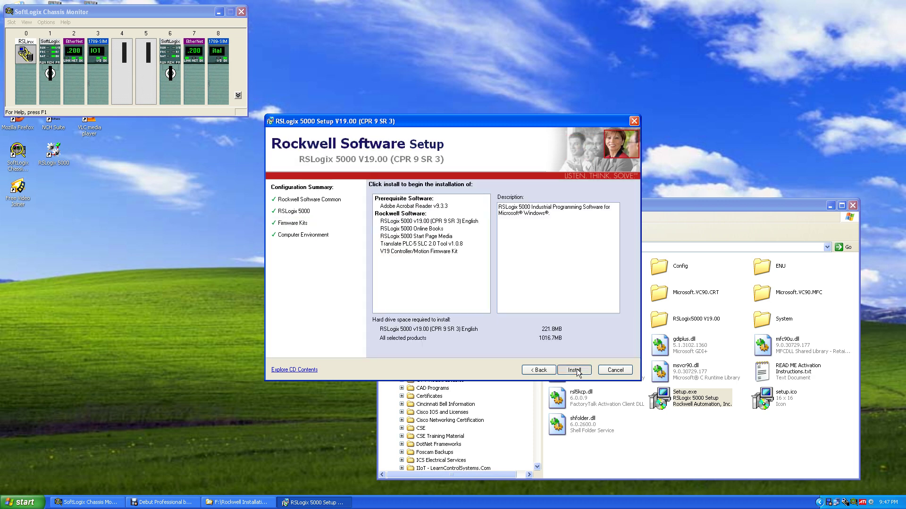
{"action": "left_click", "coordinate": [577, 372]}
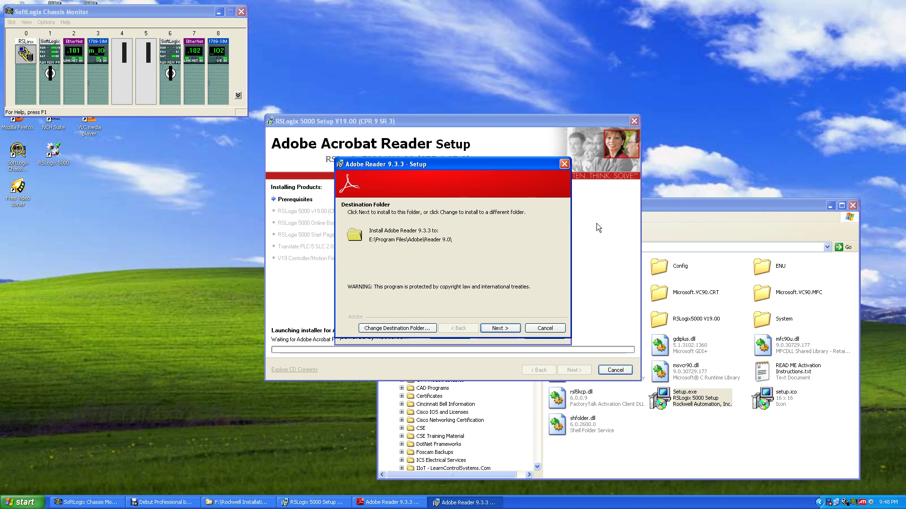
- Install the prerequisite Adobe Reader 9.3.3 to E:\Program Files\Adobe\Reader 9.0\ and finish its setup
{"action": "left_click", "coordinate": [507, 327]}
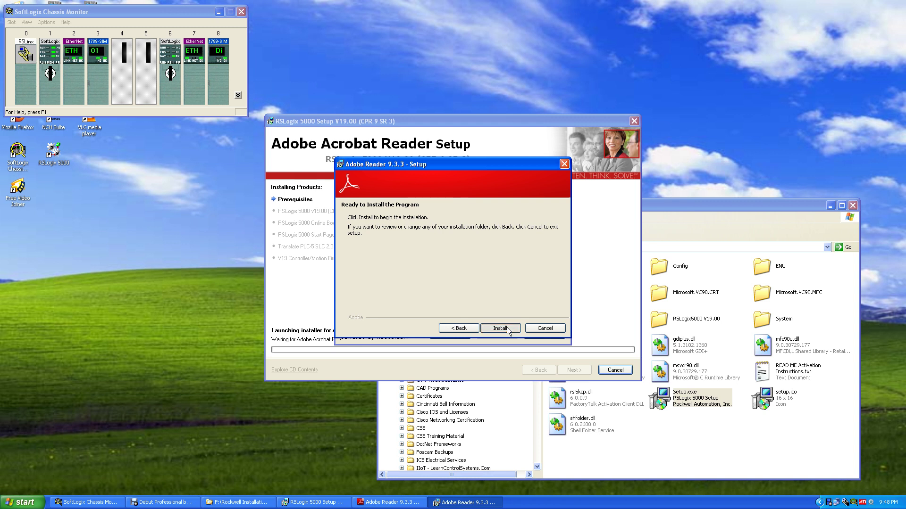
{"action": "left_click", "coordinate": [507, 327]}
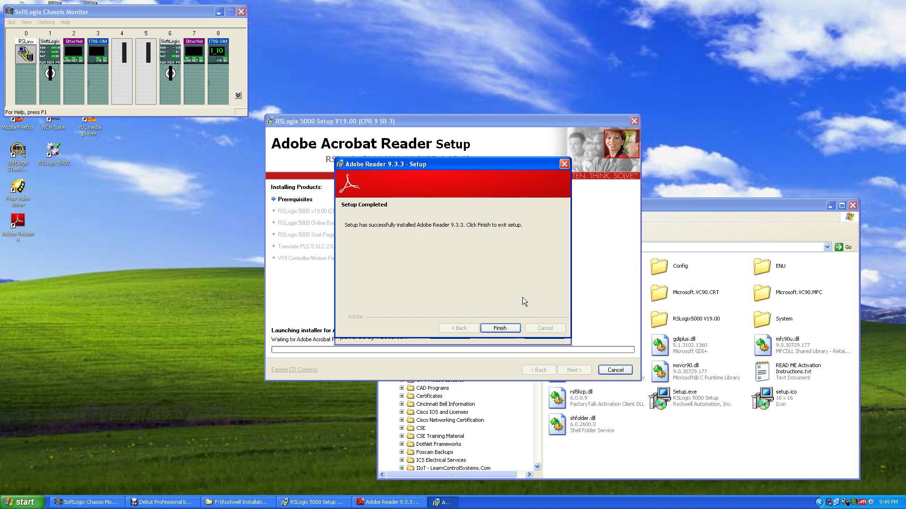
{"action": "left_click", "coordinate": [500, 328]}
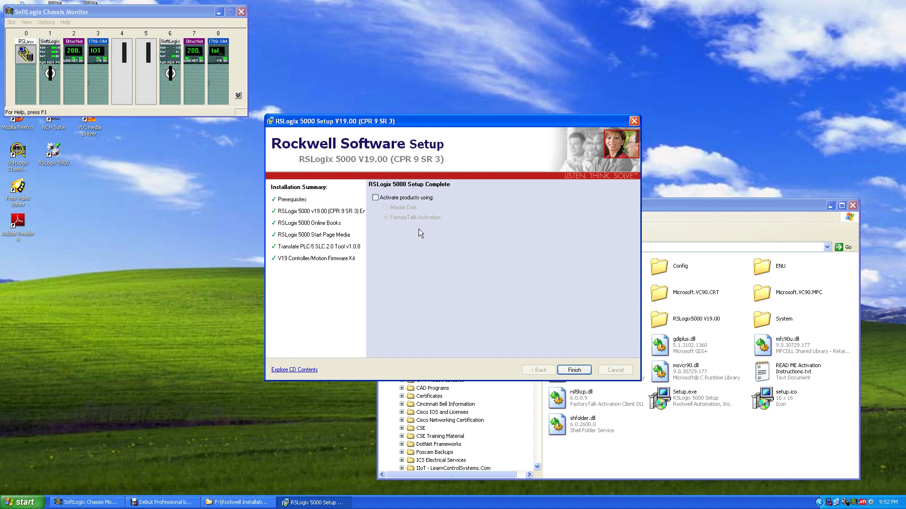
- Finish the RSLogix 5000 setup with product activation by Master Disk, and cancel the EvMove activation transfer
{"action": "left_click", "coordinate": [375, 198]}
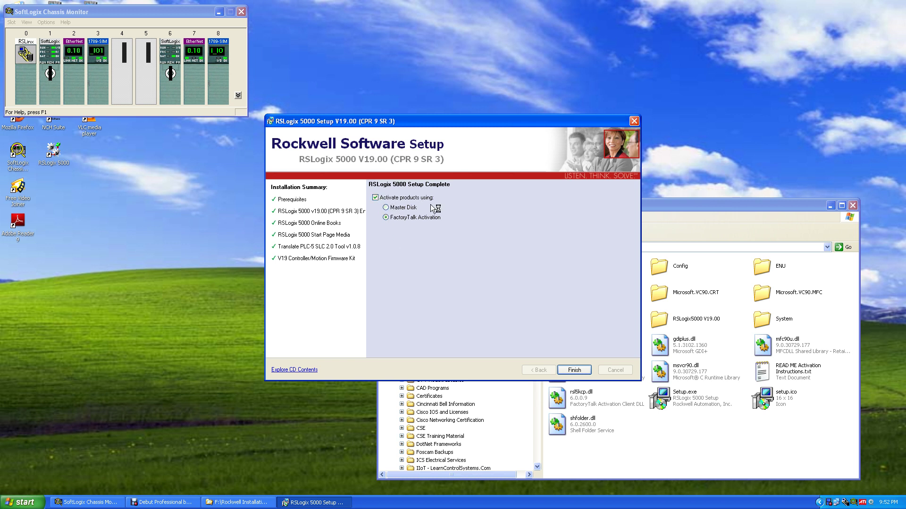
{"action": "left_click", "coordinate": [389, 208]}
{"action": "left_click", "coordinate": [574, 371]}
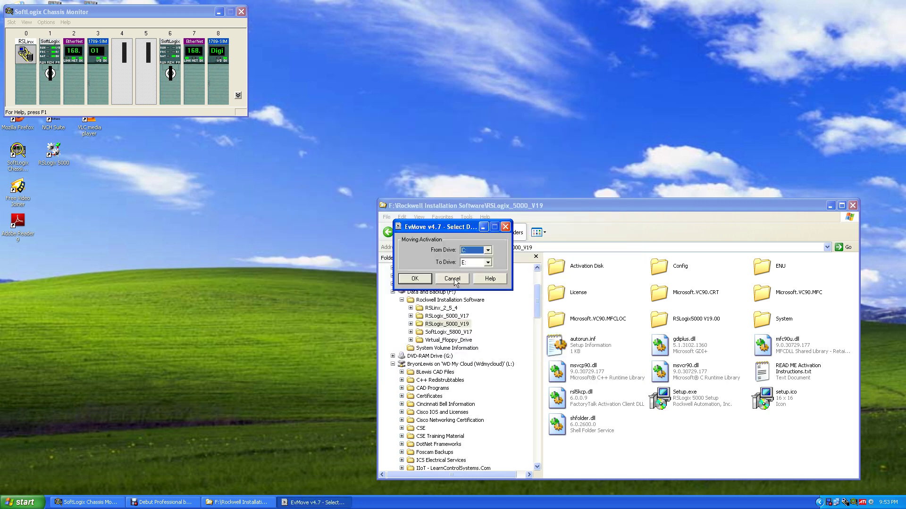
{"action": "left_click", "coordinate": [451, 279]}
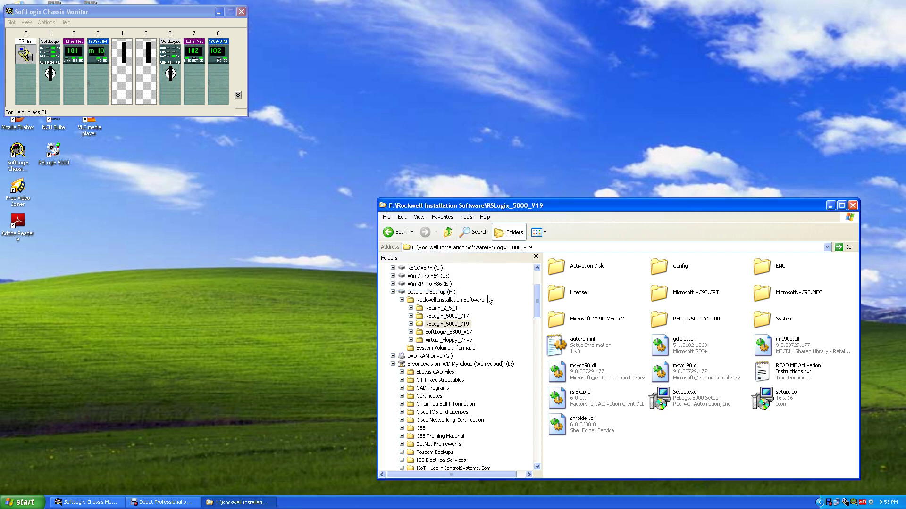
- Launch RSLogix 5000 from the desktop and start a new project, showing the available controller types
{"action": "left_click", "coordinate": [831, 206]}
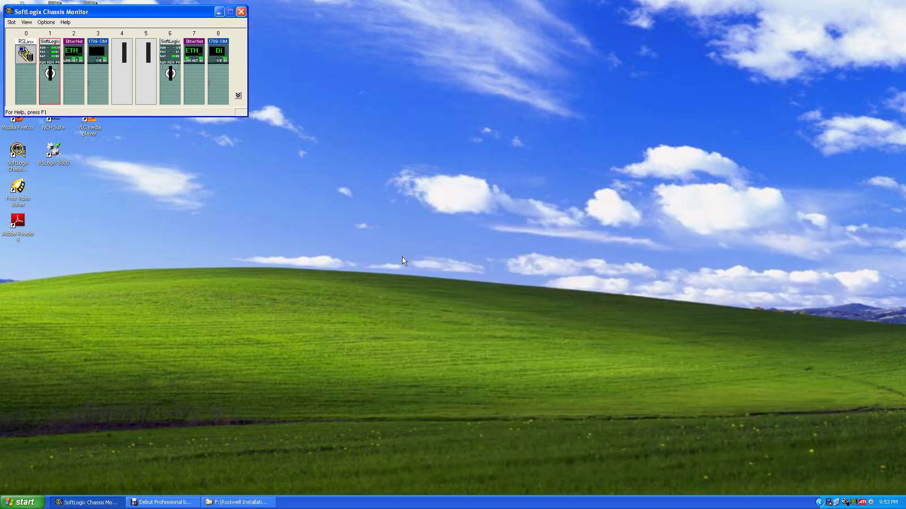
{"action": "double_click", "coordinate": [53, 152]}
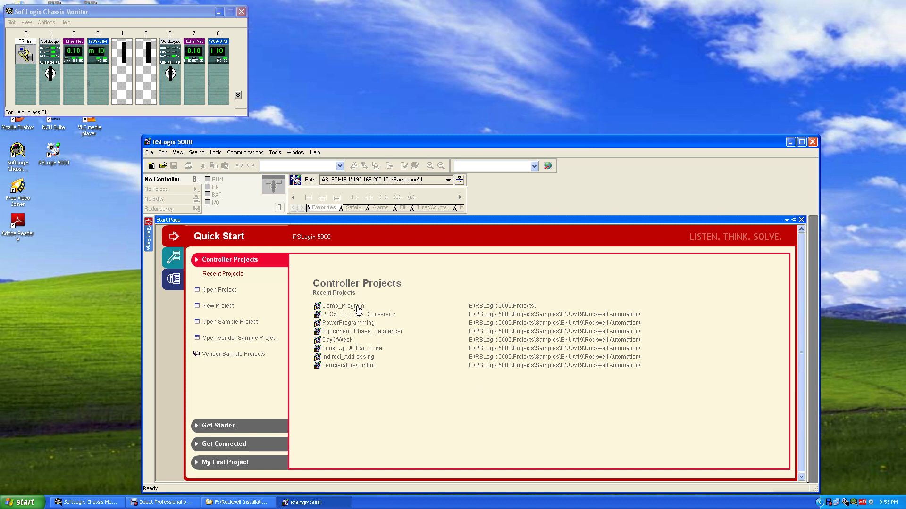
{"action": "left_click", "coordinate": [220, 307]}
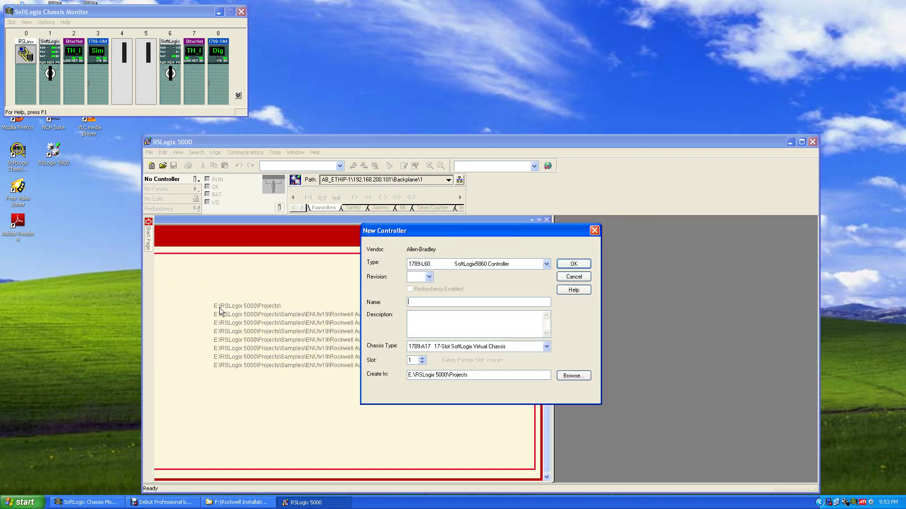
{"action": "left_click", "coordinate": [547, 265]}
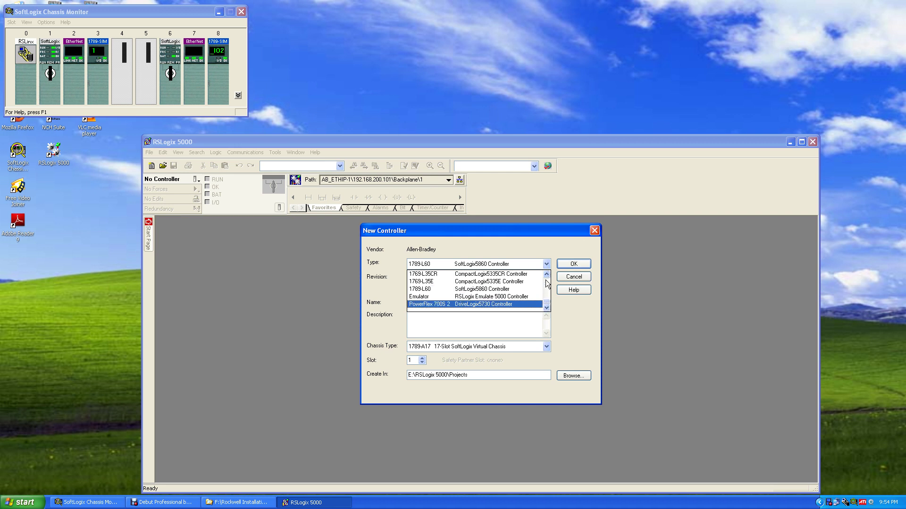
- Examine the CompactLogix and ControlLogix controller types offered for the new project, and close the dialog without creating a controller
{"action": "left_click", "coordinate": [547, 276]}
{"action": "left_click", "coordinate": [547, 276]}
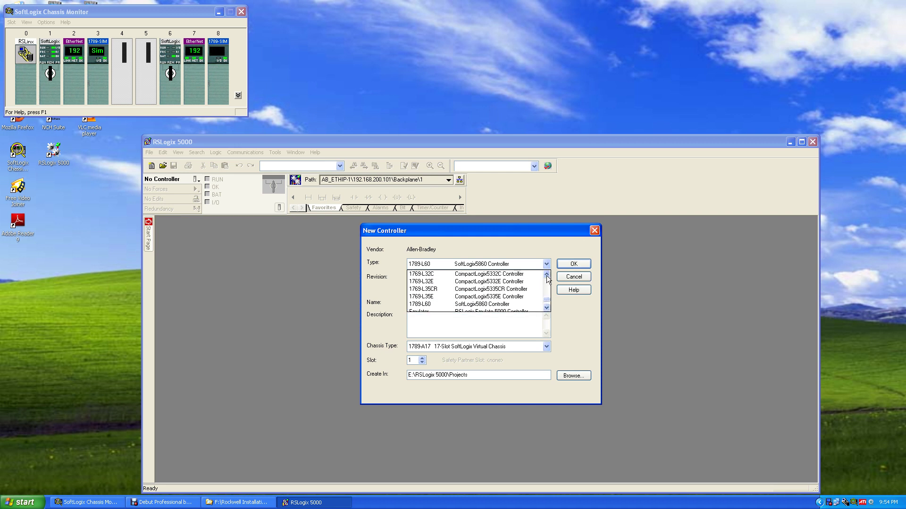
{"action": "left_click", "coordinate": [547, 276]}
{"action": "left_click", "coordinate": [547, 276]}
{"action": "left_click", "coordinate": [547, 276]}
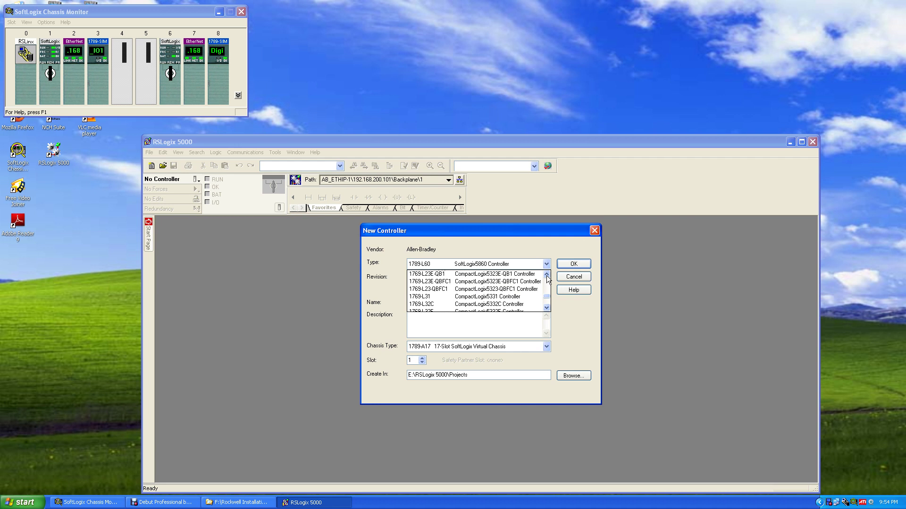
{"action": "left_click", "coordinate": [547, 276]}
{"action": "left_click", "coordinate": [547, 276]}
{"action": "left_click", "coordinate": [546, 276]}
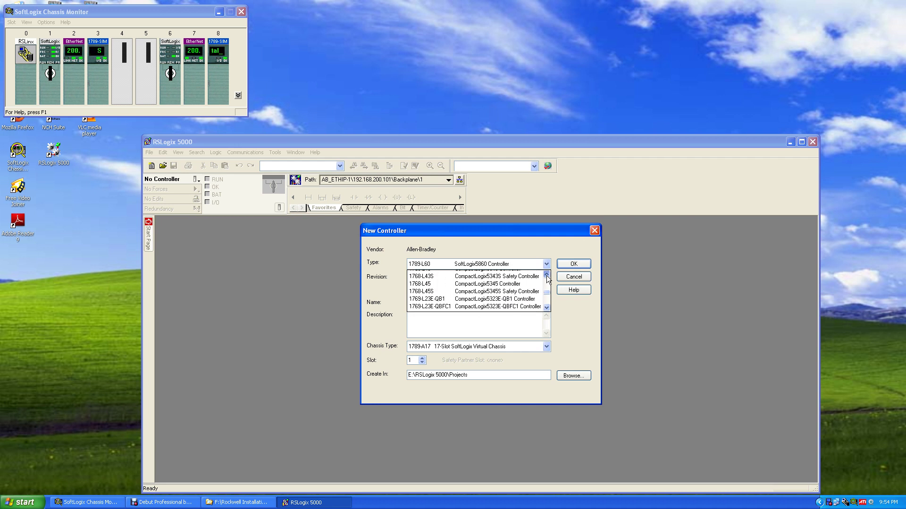
{"action": "left_click", "coordinate": [547, 276]}
{"action": "left_click", "coordinate": [546, 276]}
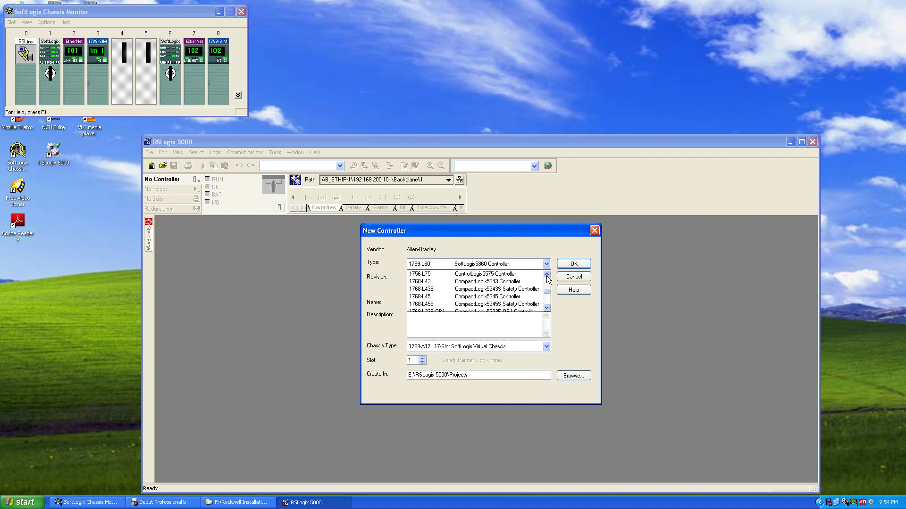
{"action": "left_click", "coordinate": [547, 276]}
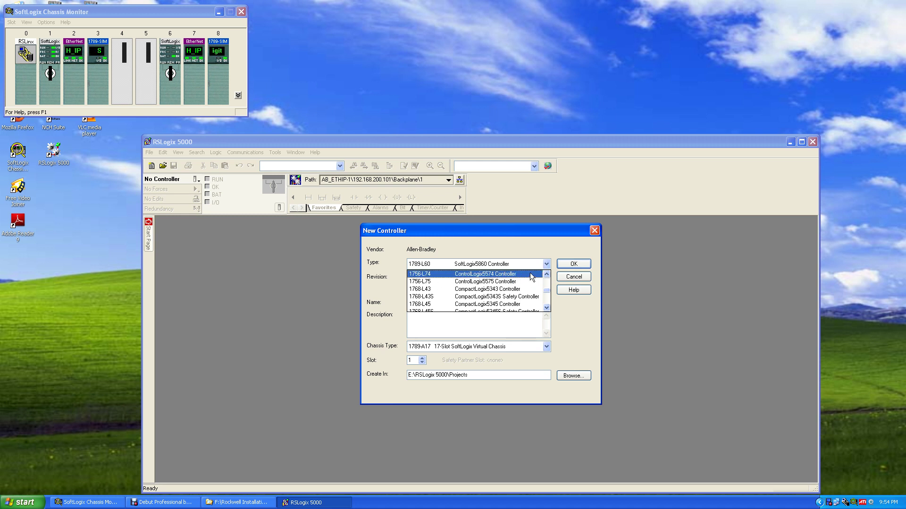
{"action": "scroll", "coordinate": [547, 283], "scroll_direction": "down", "scroll_amount": 2}
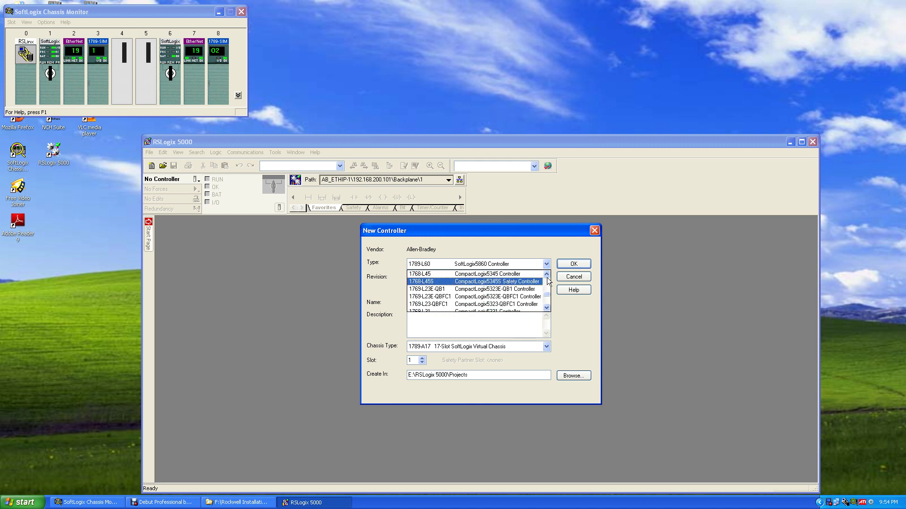
{"action": "scroll", "coordinate": [548, 280], "scroll_direction": "up", "scroll_amount": 5}
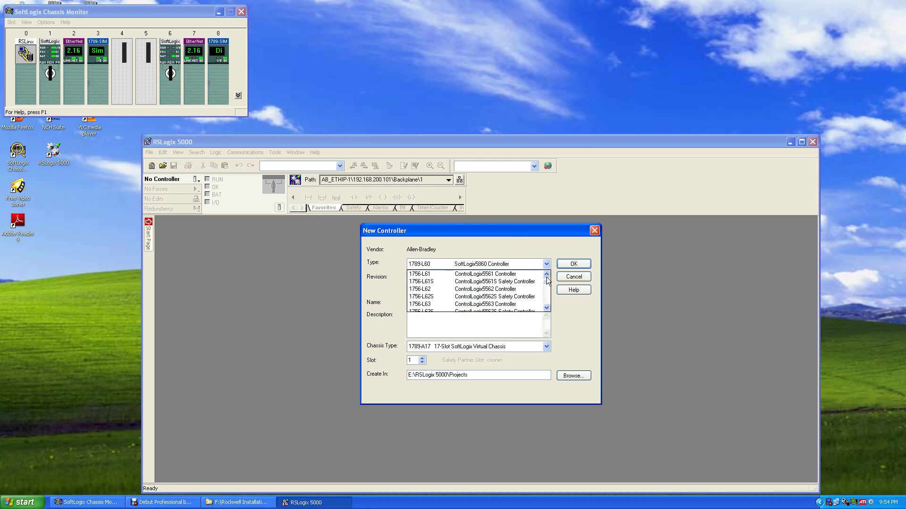
{"action": "left_click", "coordinate": [547, 307]}
{"action": "left_click", "coordinate": [547, 307]}
{"action": "left_click", "coordinate": [547, 307]}
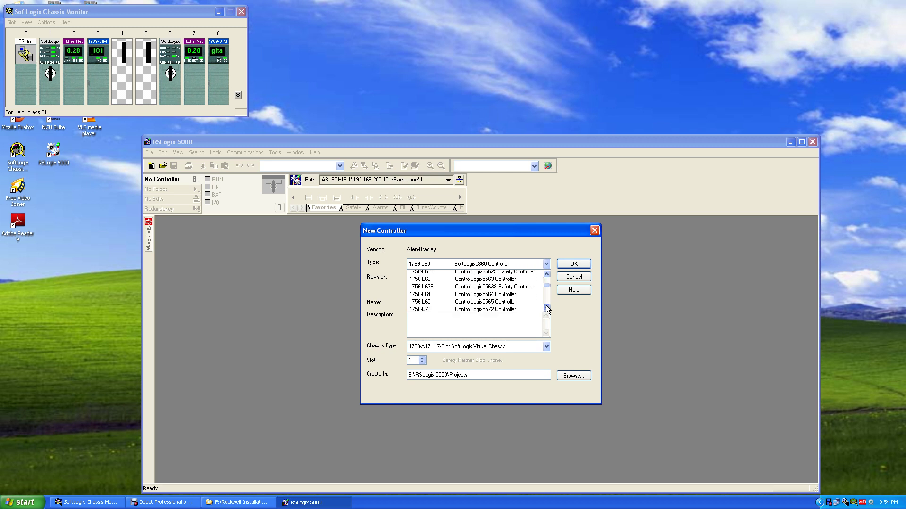
{"action": "left_click", "coordinate": [547, 308]}
{"action": "left_click", "coordinate": [547, 307]}
{"action": "left_click", "coordinate": [546, 308]}
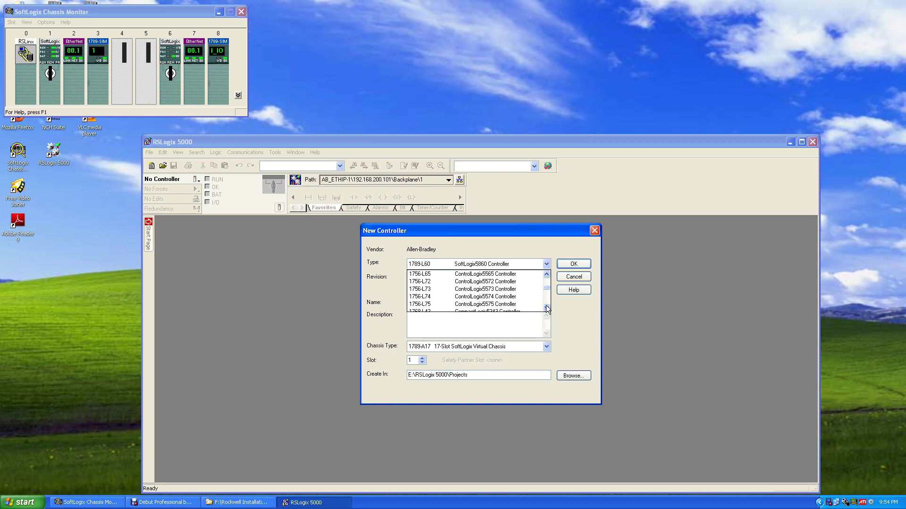
{"action": "left_click", "coordinate": [546, 308]}
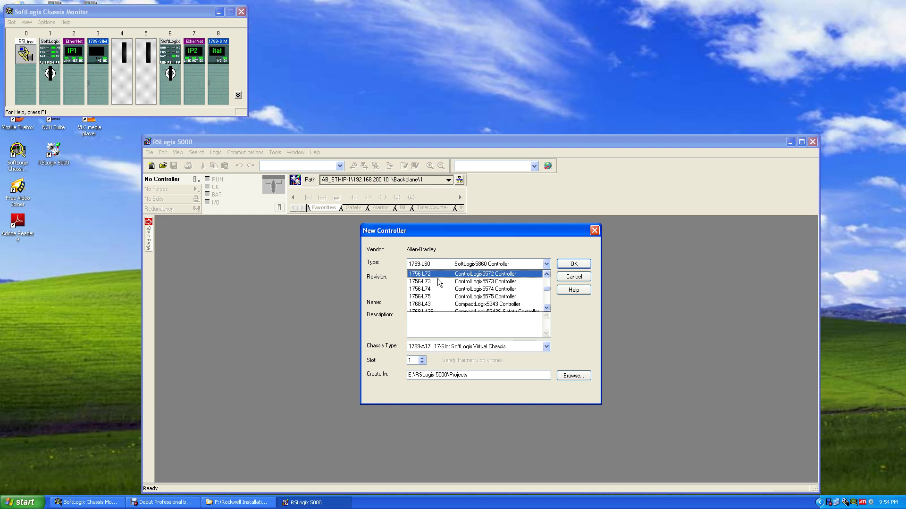
{"action": "left_click", "coordinate": [570, 279]}
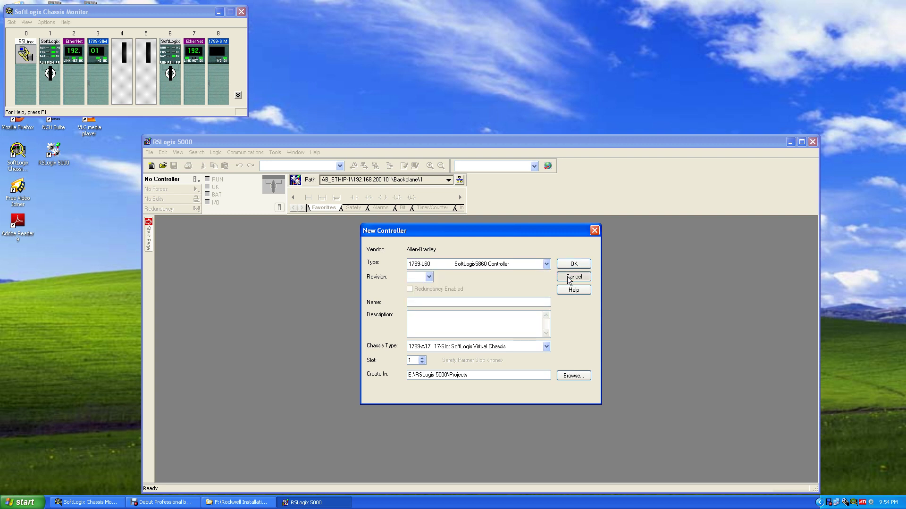
{"action": "left_click", "coordinate": [571, 277]}
- Check the installed version and license information in About RSLogix 5000, and close it
{"action": "left_click", "coordinate": [315, 152]}
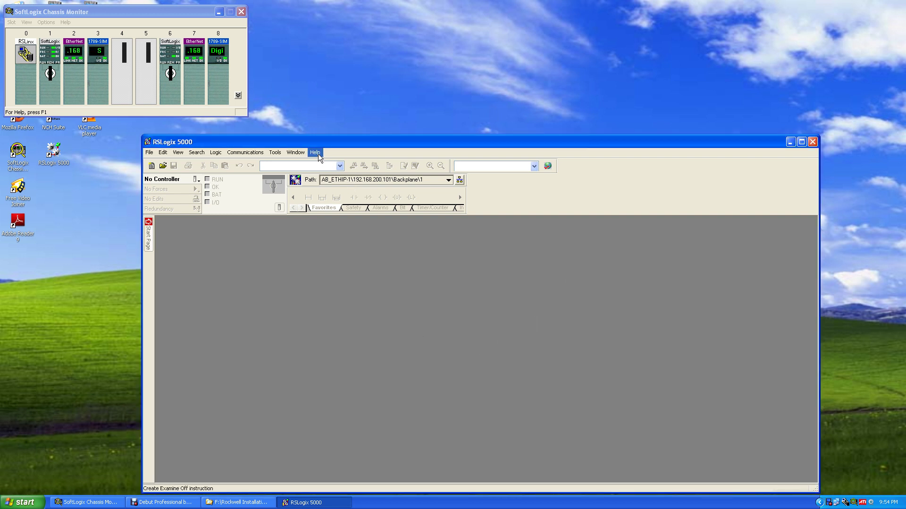
{"action": "left_click", "coordinate": [343, 259]}
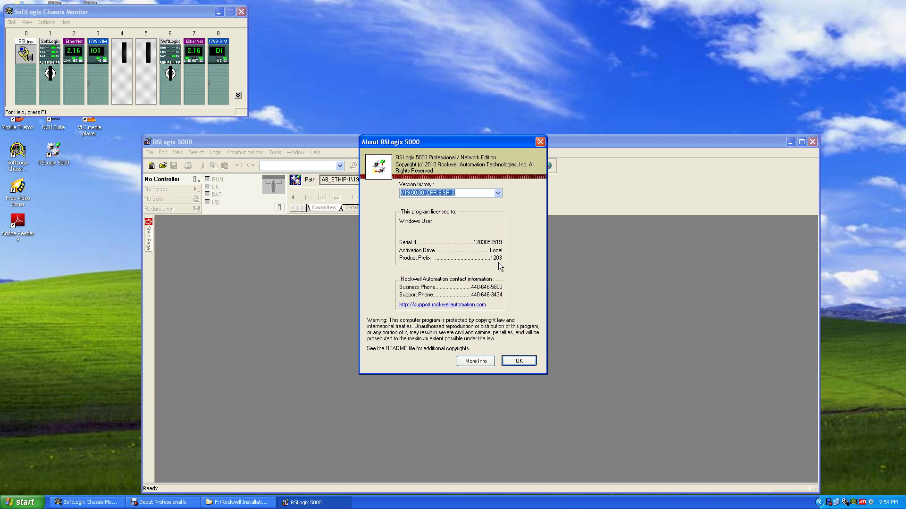
{"action": "left_click", "coordinate": [532, 361]}
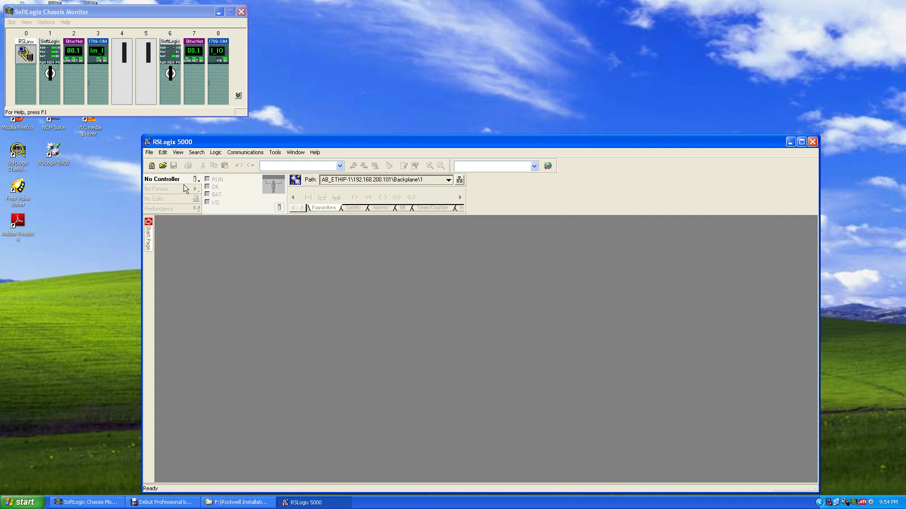
- Open the recent project Demo_Program from the Start Page and expand MainProgram under MainTask
{"action": "left_click", "coordinate": [148, 234]}
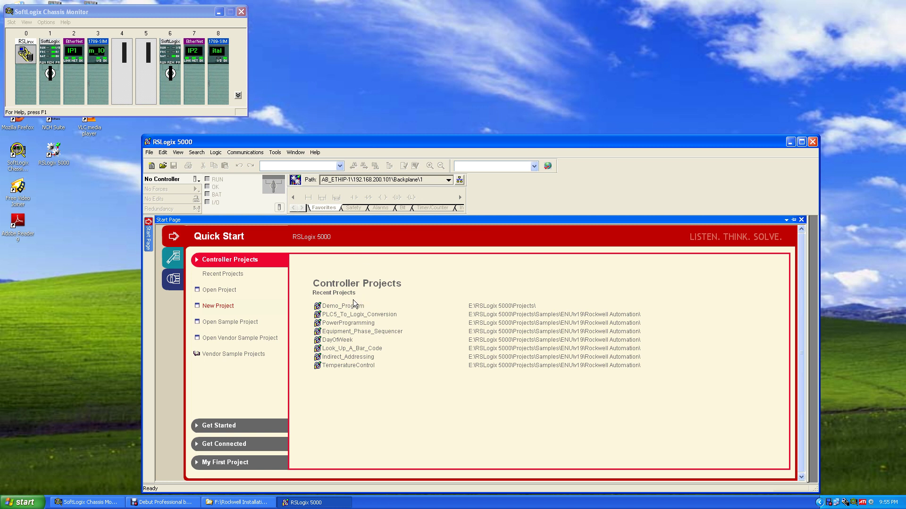
{"action": "left_click", "coordinate": [338, 307]}
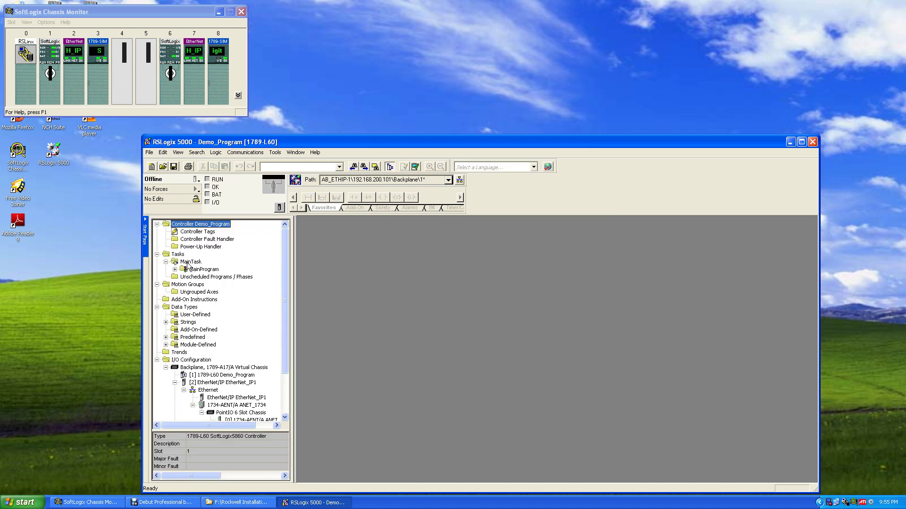
{"action": "left_click", "coordinate": [174, 269]}
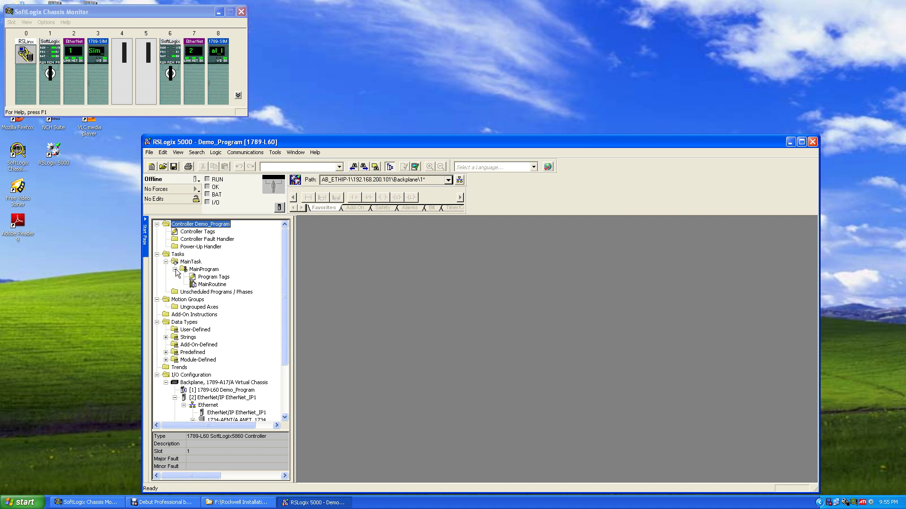
- Review the commands available for MainProgram without running any, and open MainRoutine's ladder logic
{"action": "right_click", "coordinate": [195, 272]}
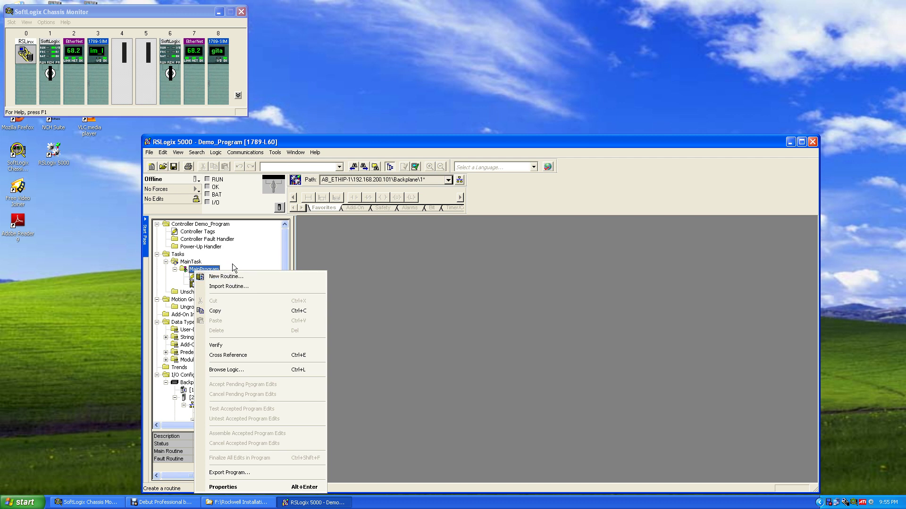
{"action": "left_click", "coordinate": [212, 270]}
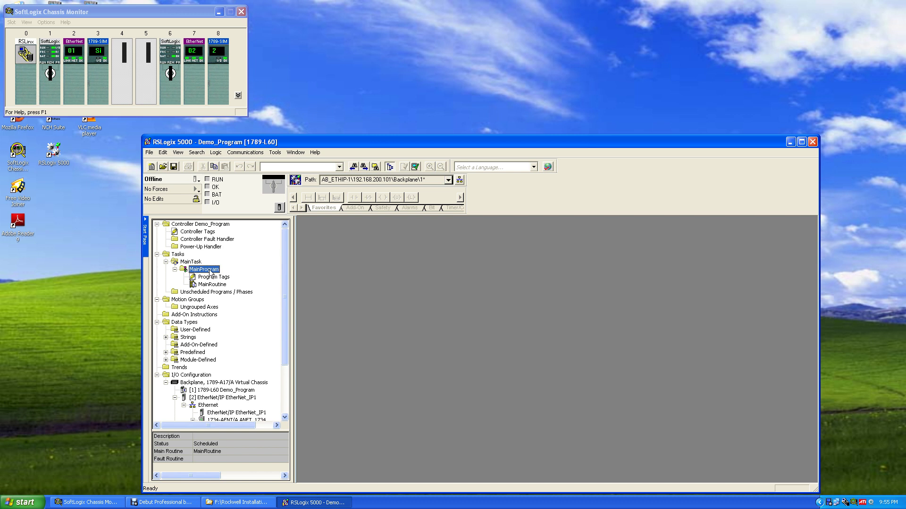
{"action": "right_click", "coordinate": [209, 269]}
{"action": "left_click", "coordinate": [204, 287]}
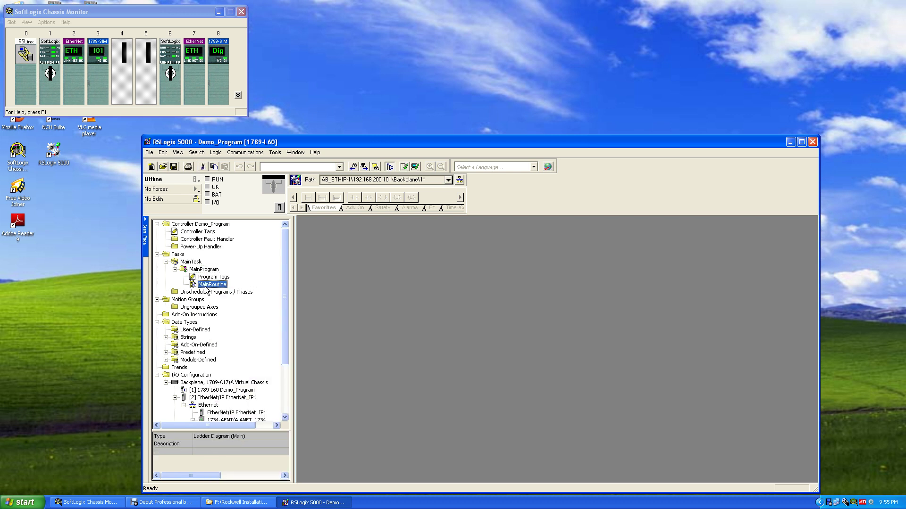
{"action": "double_click", "coordinate": [208, 286]}
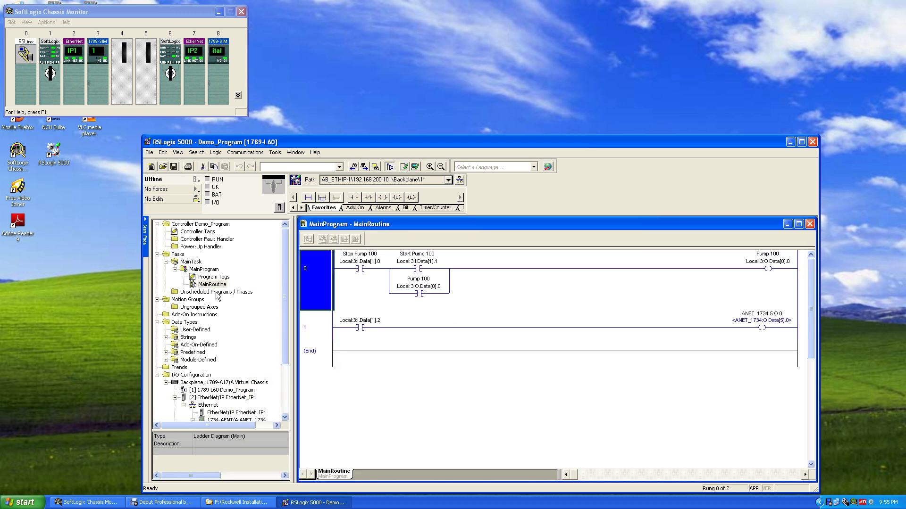
- Review the routine types offered for a new routine in MainProgram, and cancel without creating one
{"action": "right_click", "coordinate": [210, 272]}
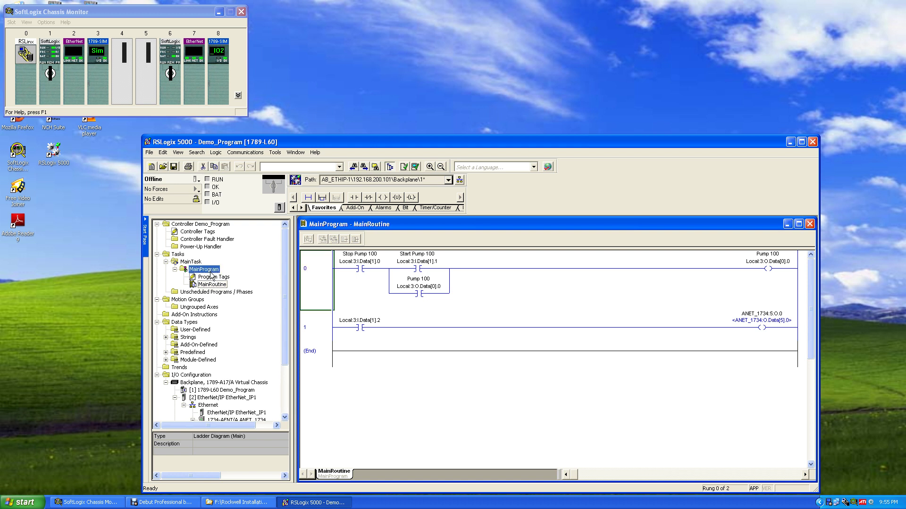
{"action": "left_click", "coordinate": [241, 277]}
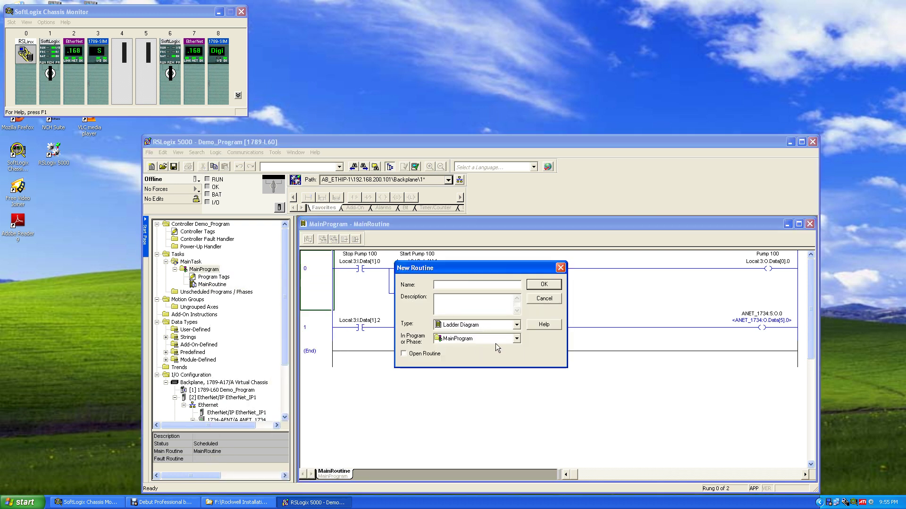
{"action": "left_click", "coordinate": [517, 325]}
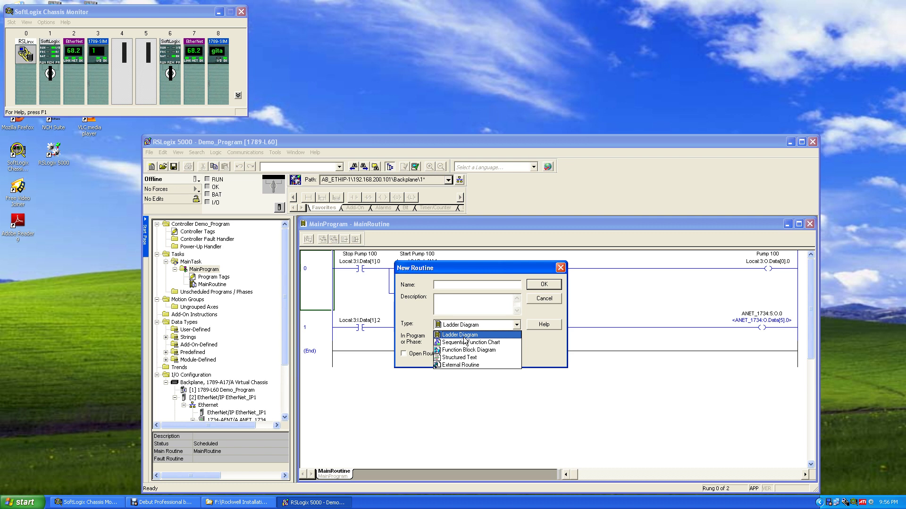
{"action": "left_click", "coordinate": [545, 302]}
{"action": "left_click", "coordinate": [544, 299]}
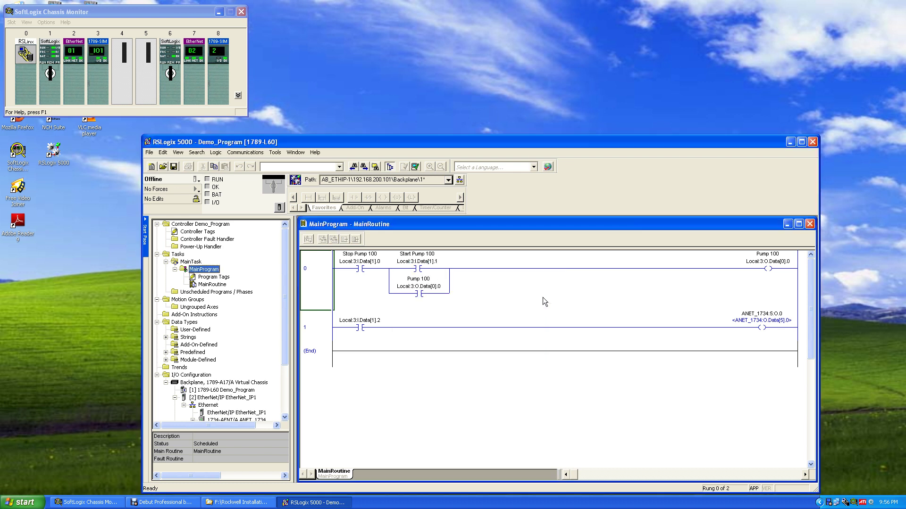
- Create a Function Block Diagram routine named MainFBD in MainProgram
{"action": "right_click", "coordinate": [206, 270]}
{"action": "left_click", "coordinate": [224, 275]}
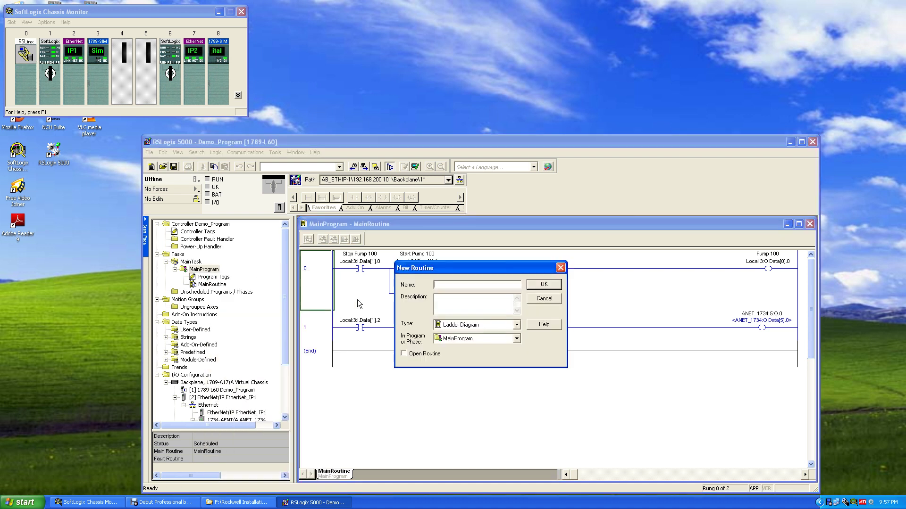
{"action": "left_click", "coordinate": [515, 325]}
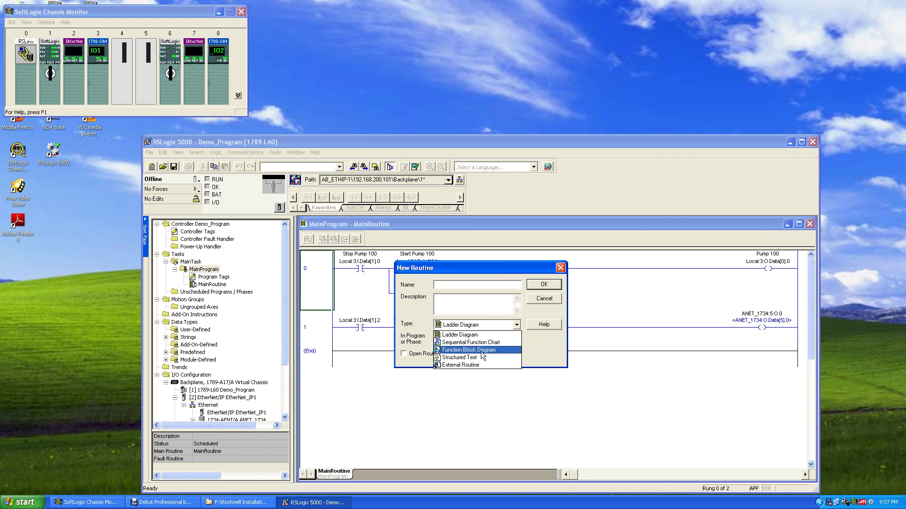
{"action": "left_click", "coordinate": [468, 350]}
{"action": "left_click", "coordinate": [447, 286]}
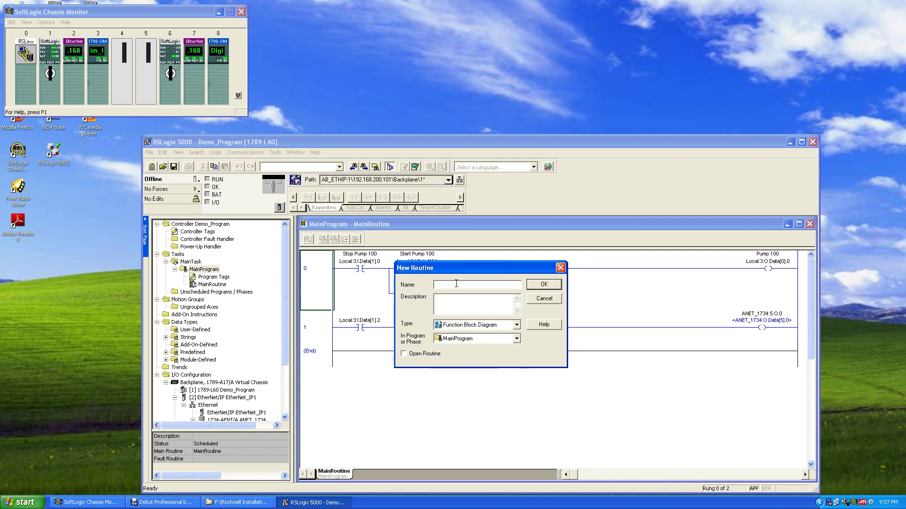
{"action": "type", "text": "MainF"}
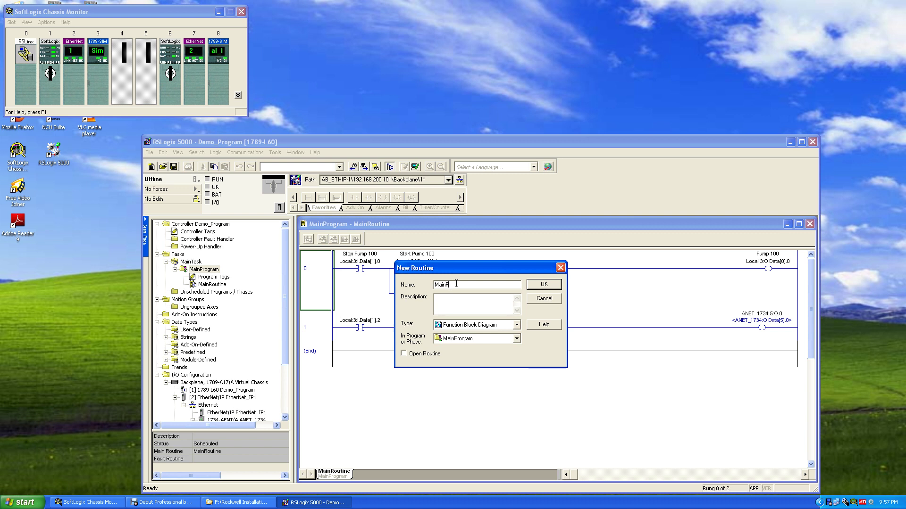
{"action": "type", "text": "BD"}
{"action": "left_click", "coordinate": [544, 285]}
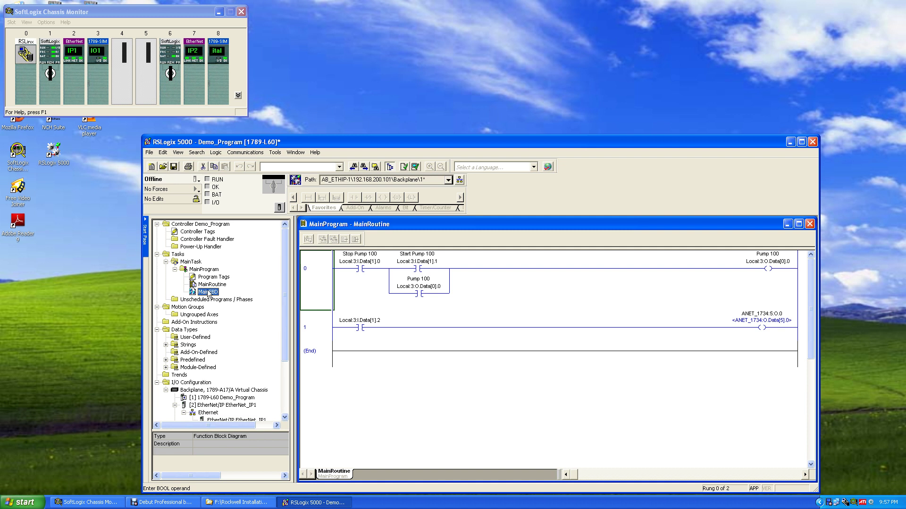
- Open the MainFBD routine and examine the Process and Drives function block instructions
{"action": "left_click", "coordinate": [206, 285]}
{"action": "double_click", "coordinate": [208, 292]}
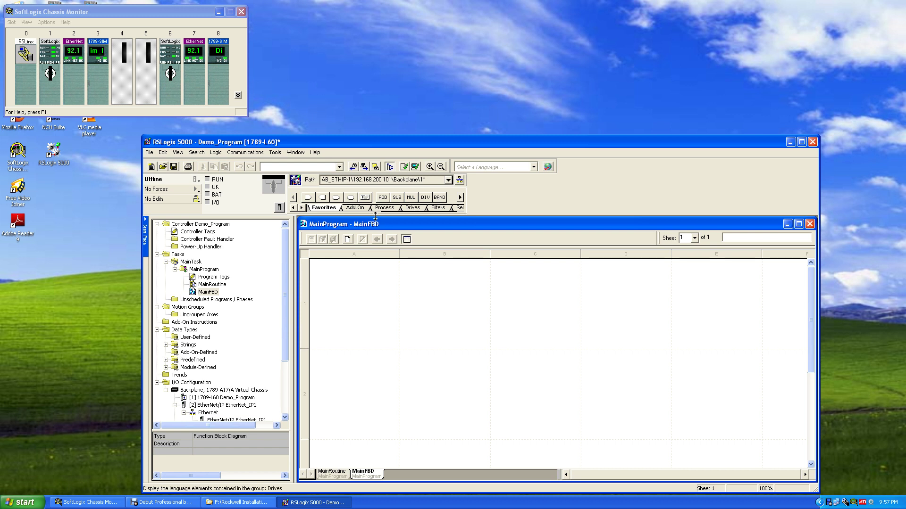
{"action": "left_click", "coordinate": [389, 209]}
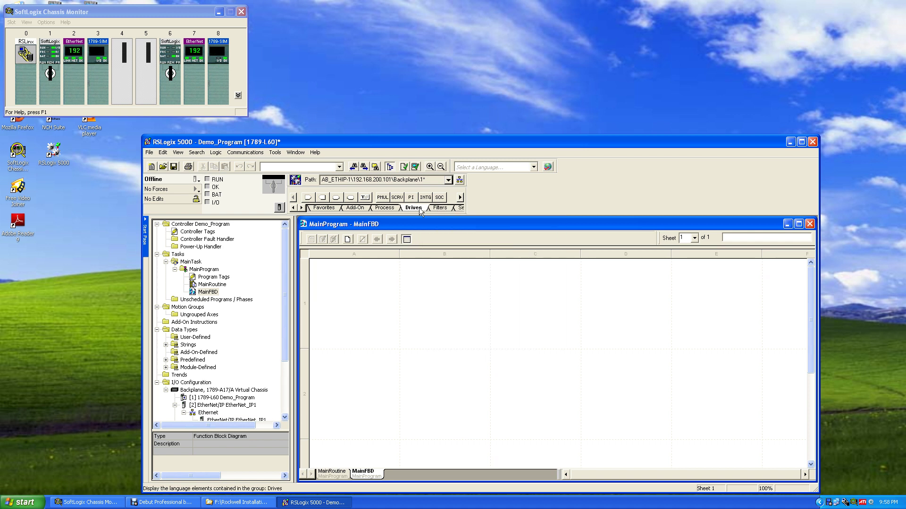
{"action": "left_click", "coordinate": [419, 208]}
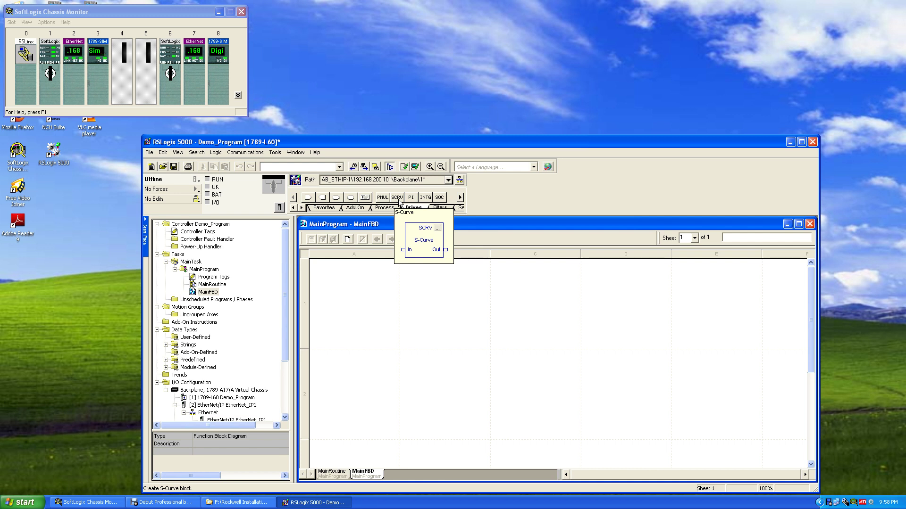